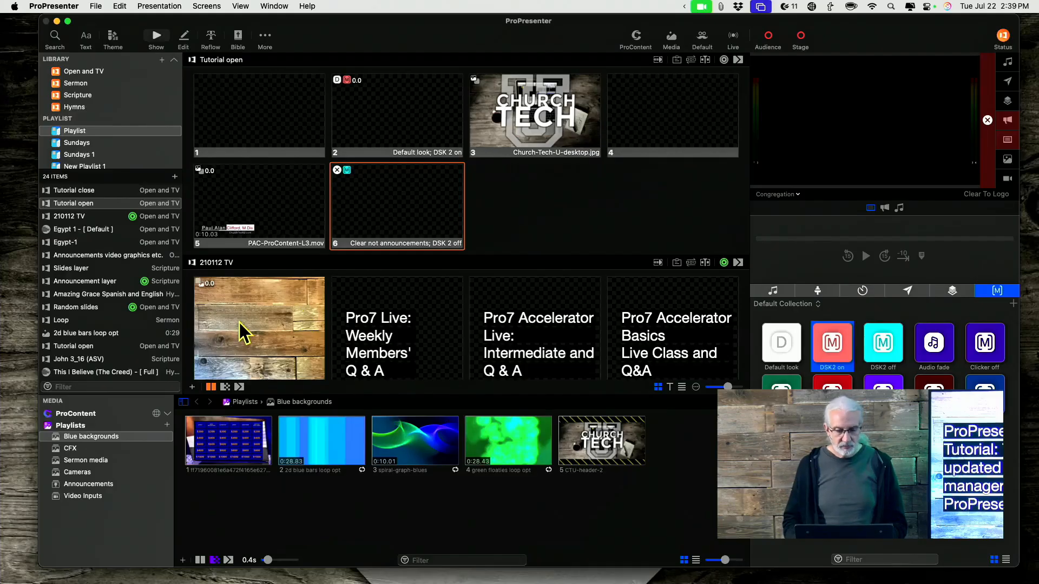
Step: Review the media management options in the Media settings and close the settings
click(61, 5)
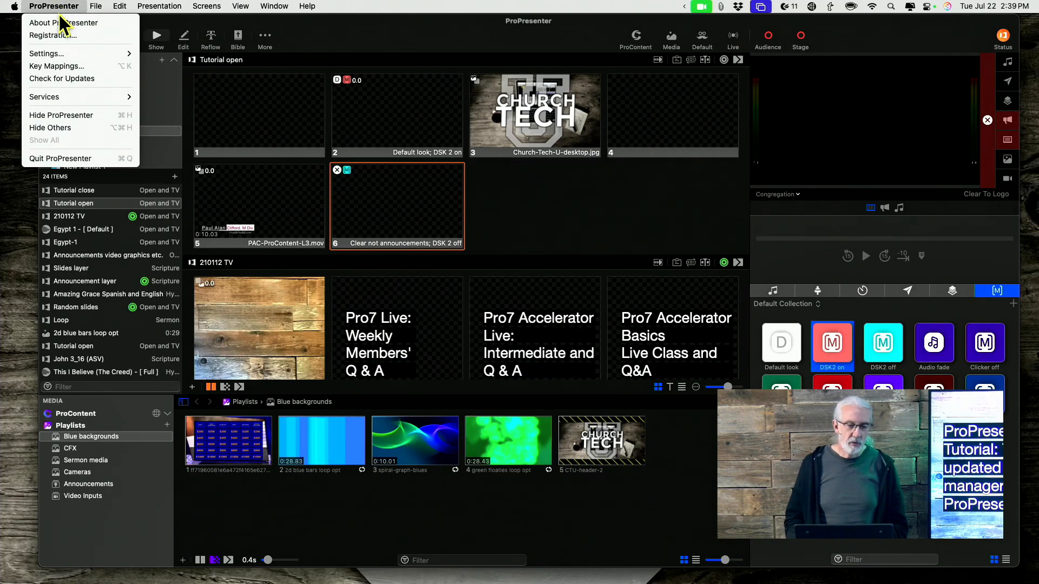
mouse_move(60, 58)
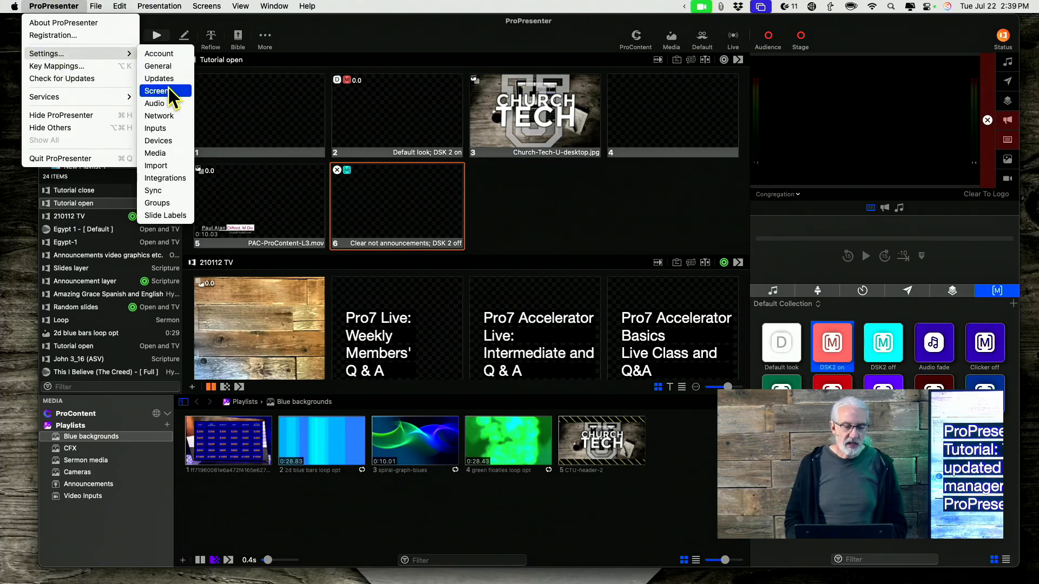
click(158, 154)
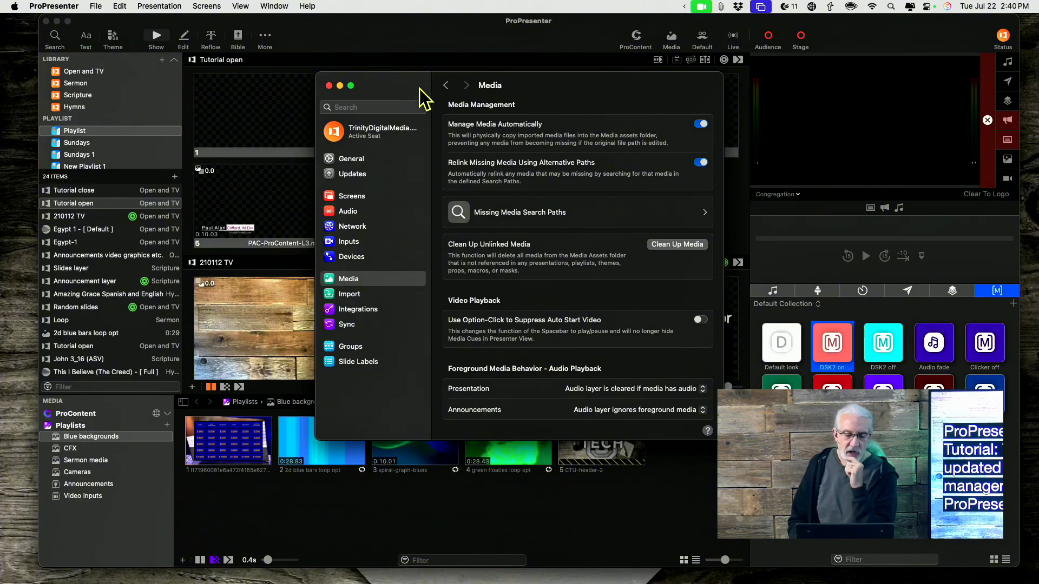
click(329, 86)
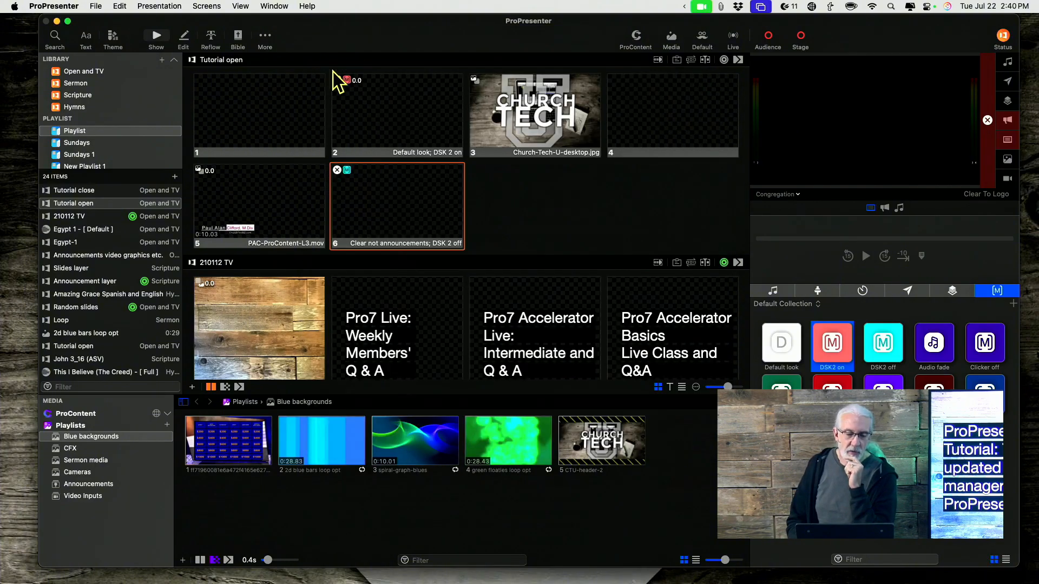
Step: Delete the 2d blue bars loop opt item from the presentation playlist
click(98, 332)
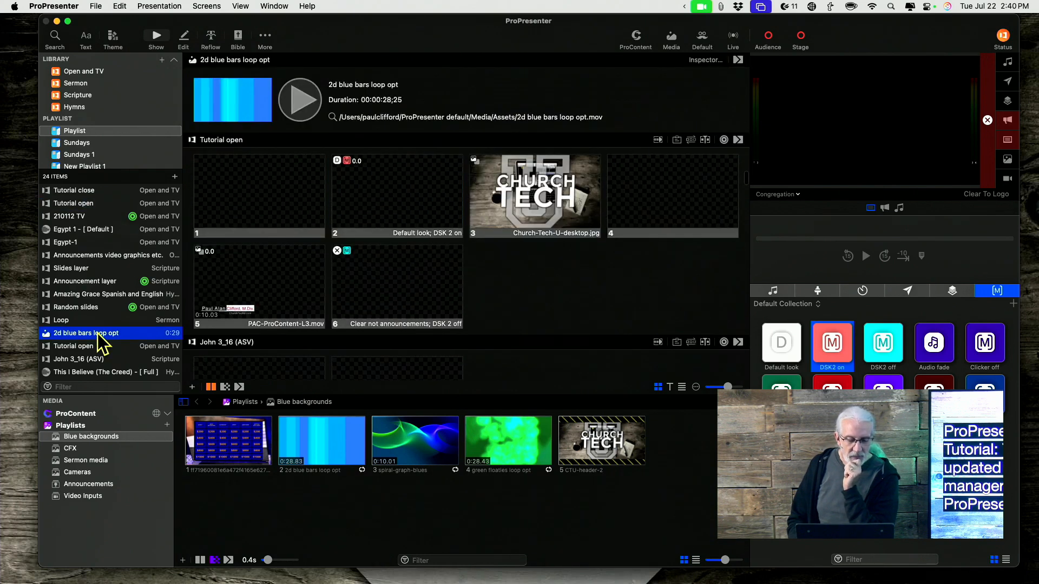
right_click(65, 335)
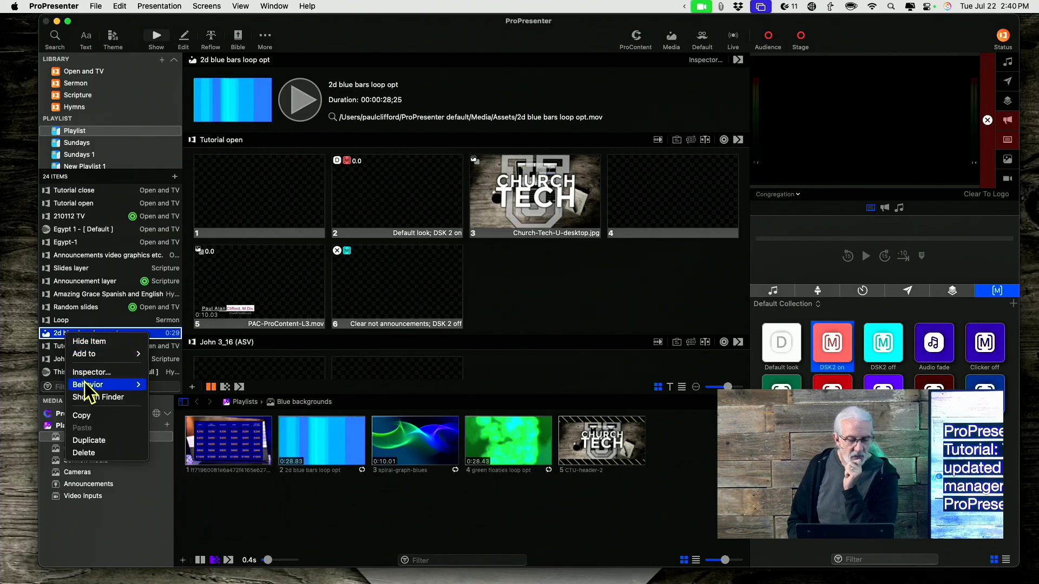
click(87, 453)
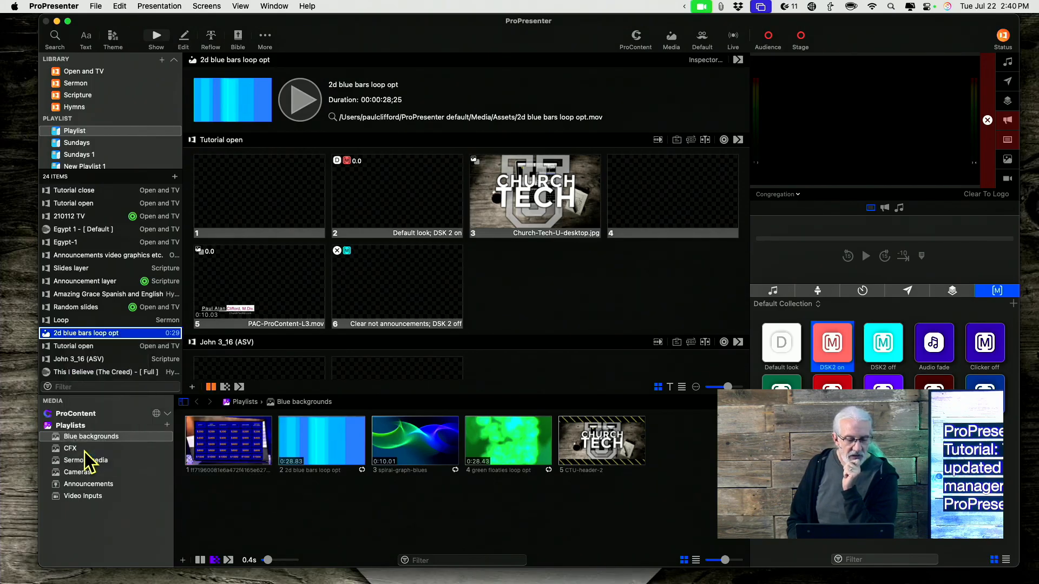
Step: Delete only the cue of 2d blue bars loop opt from the Blue backgrounds media playlist, keeping its file on disk
right_click(326, 447)
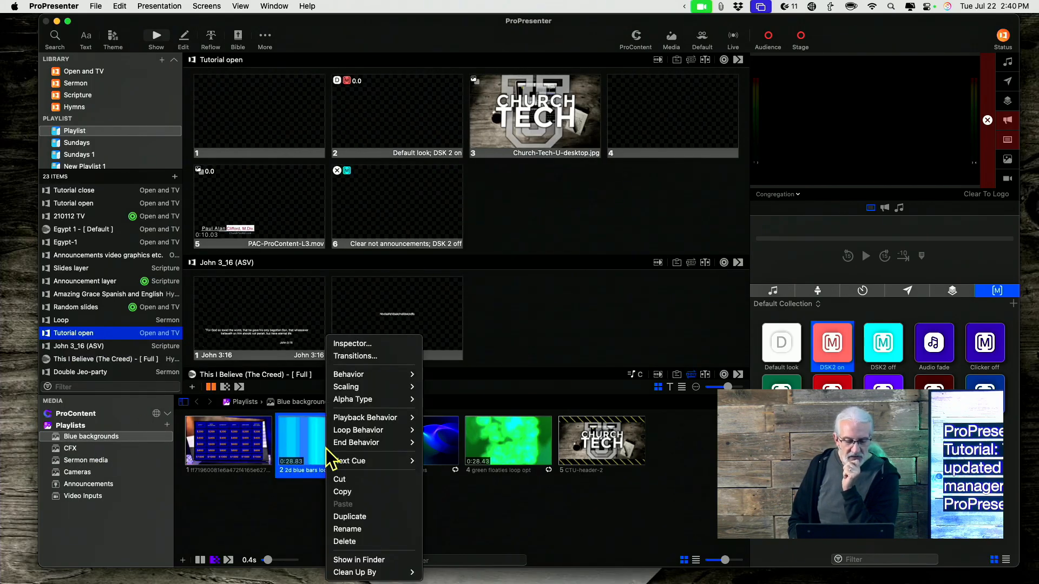
click(340, 543)
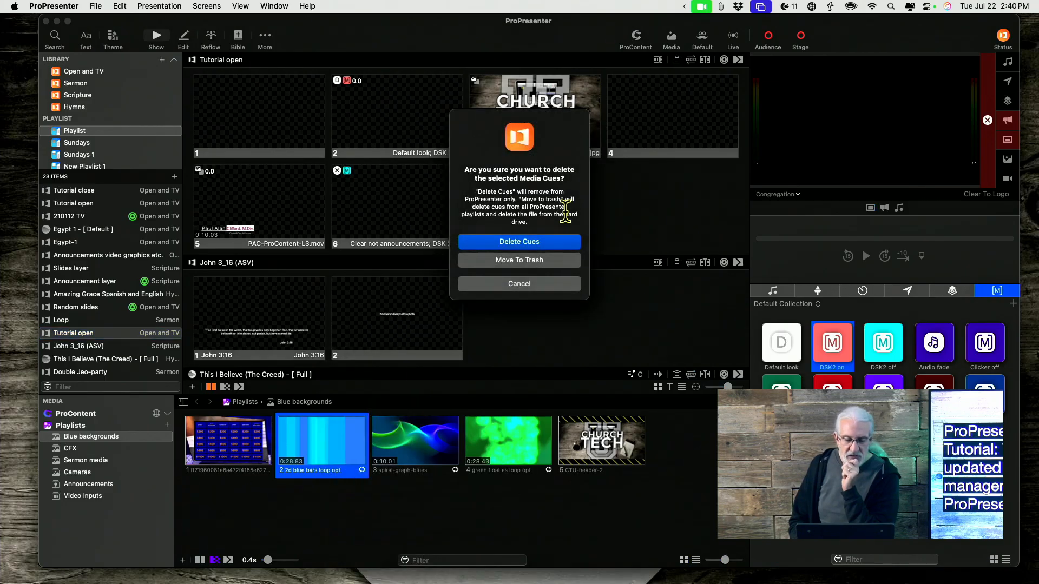
click(558, 246)
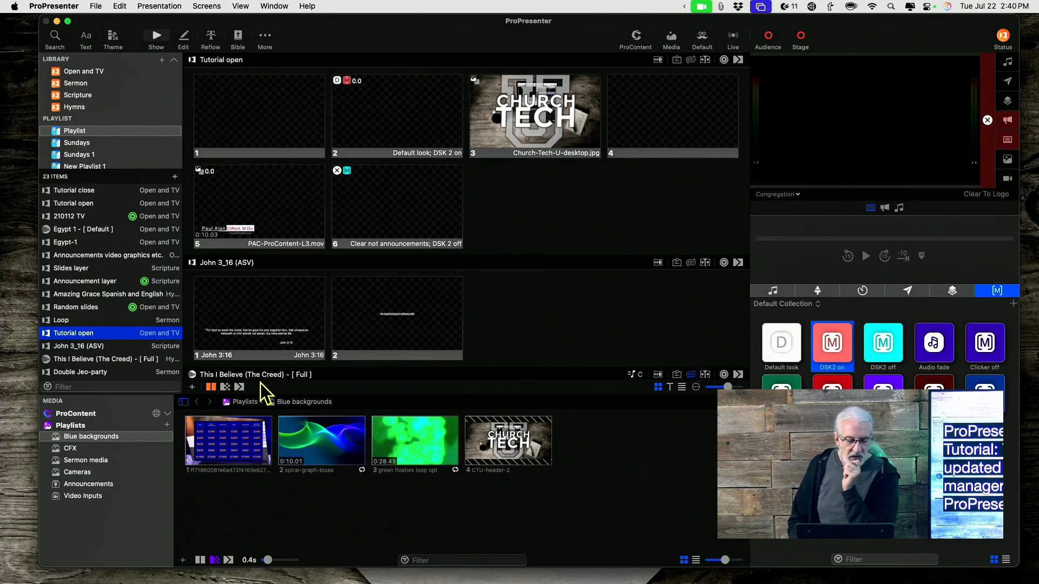
Step: Delete the first remaining media cue in Blue backgrounds, the blue game-board image, and move its file to the trash
right_click(233, 430)
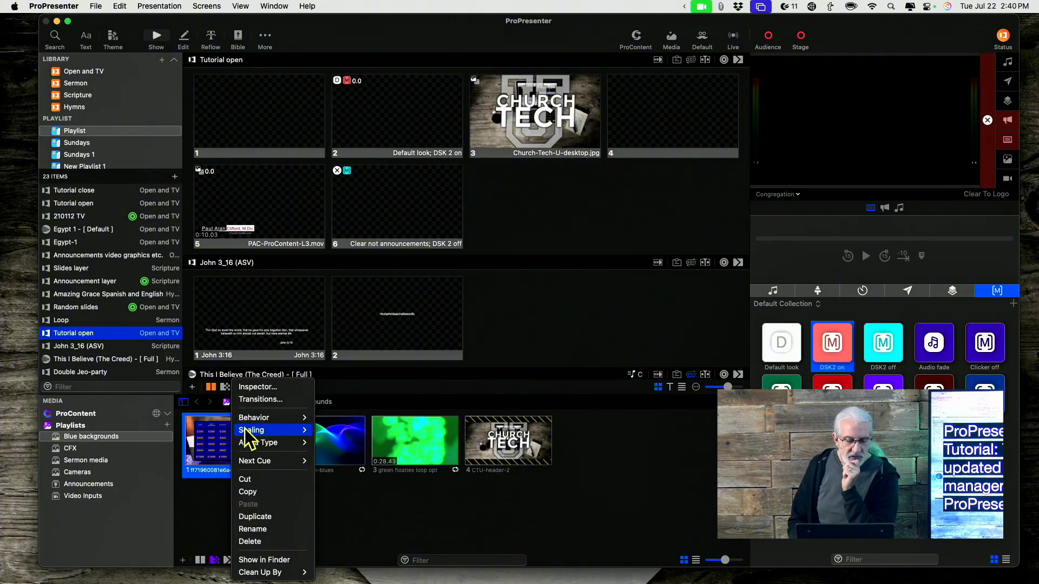
click(252, 543)
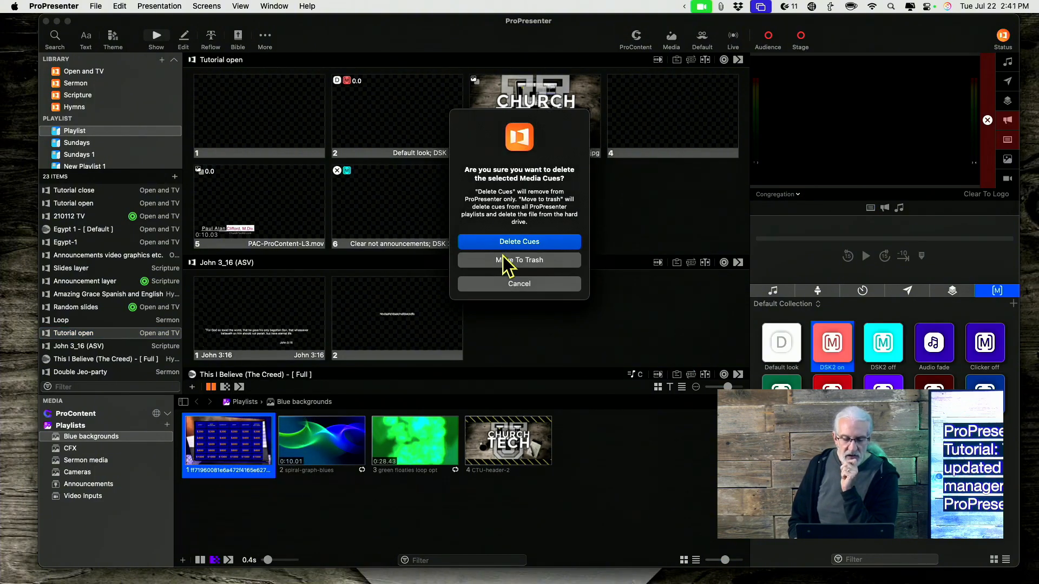
click(507, 261)
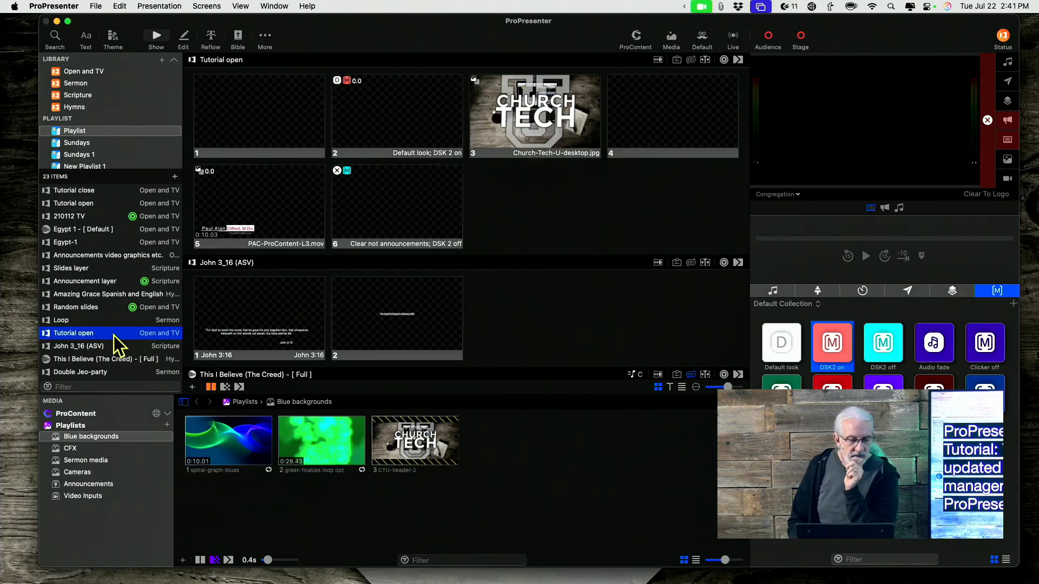
Step: Delete the Double Jeo-party presentation from the playlist
scroll(114, 336, down, 2)
scroll(114, 335, down, 3)
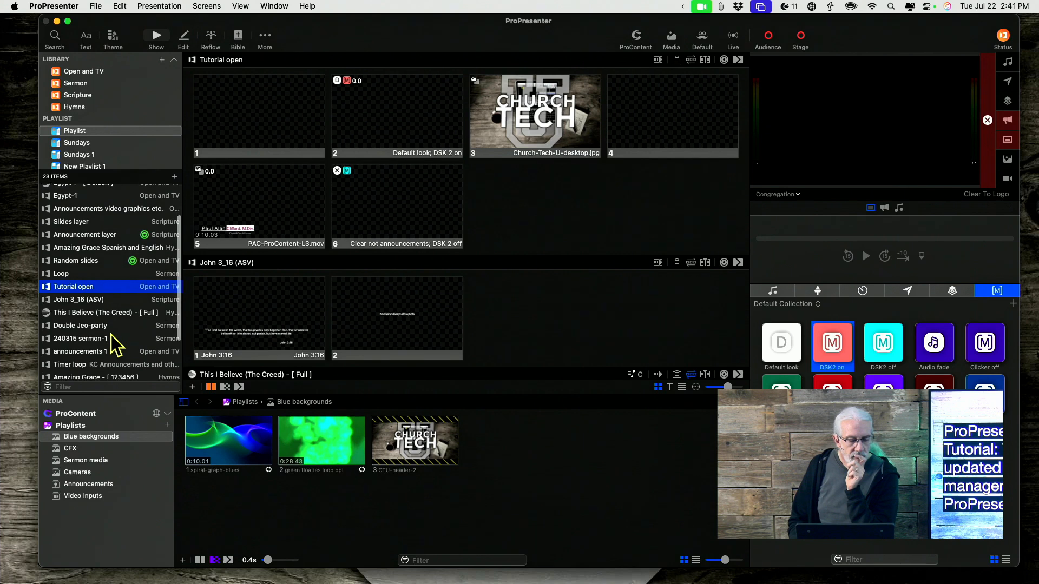
click(105, 326)
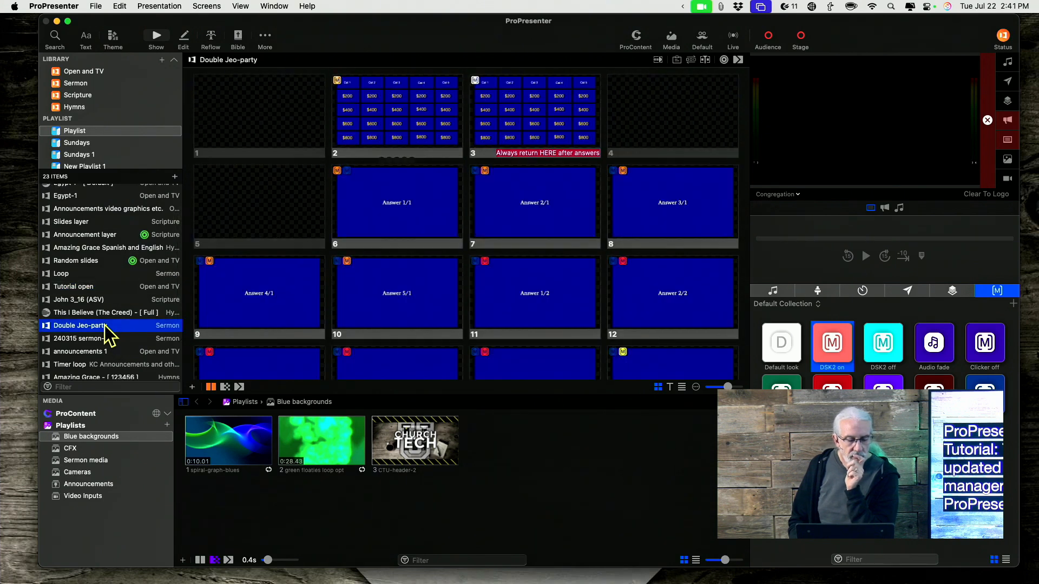
right_click(105, 326)
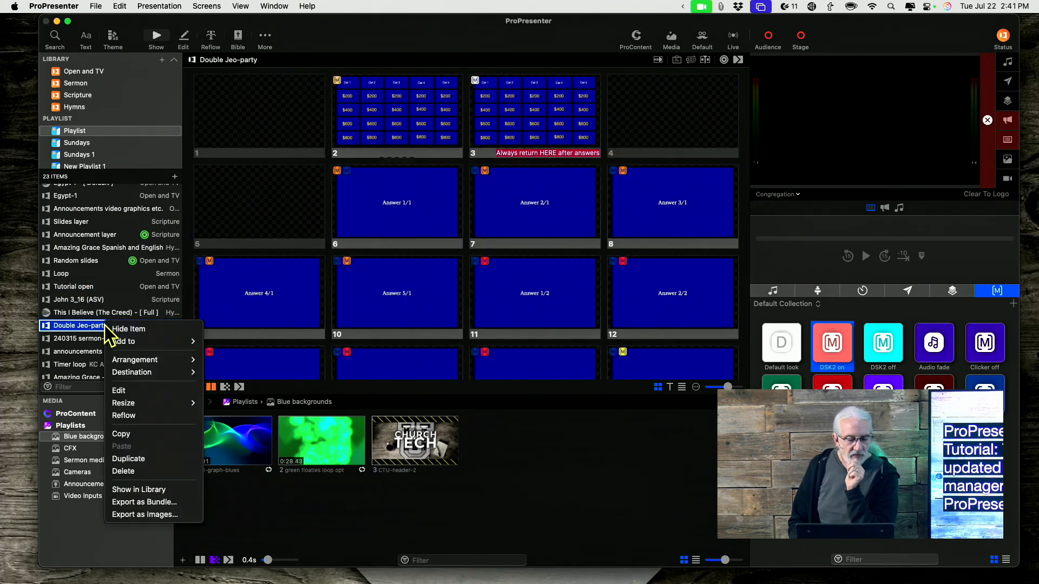
click(122, 472)
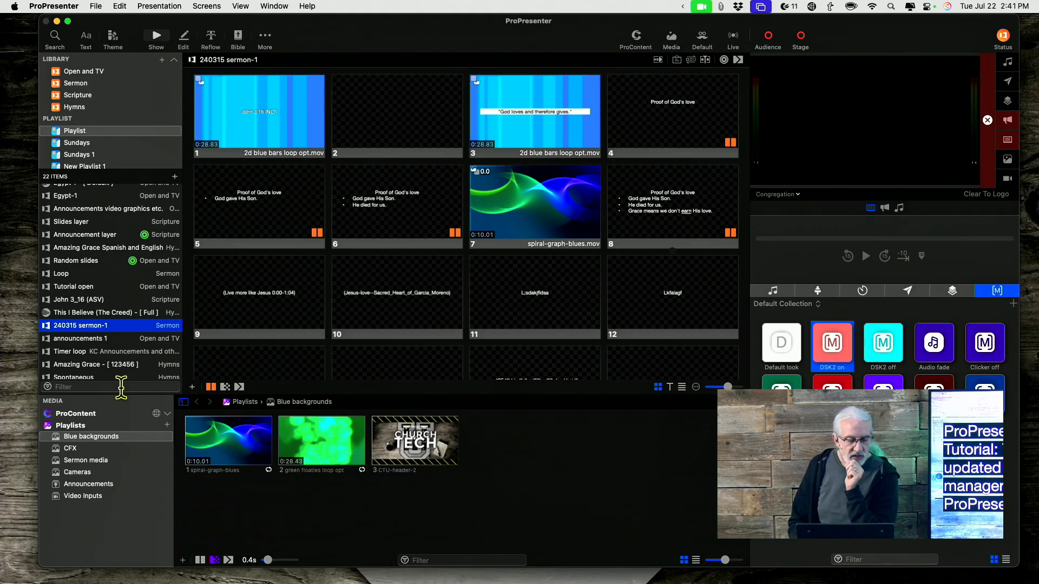
Step: Run the clean-up of unlinked media from the Media settings and close the settings
scroll(125, 345, up, 3)
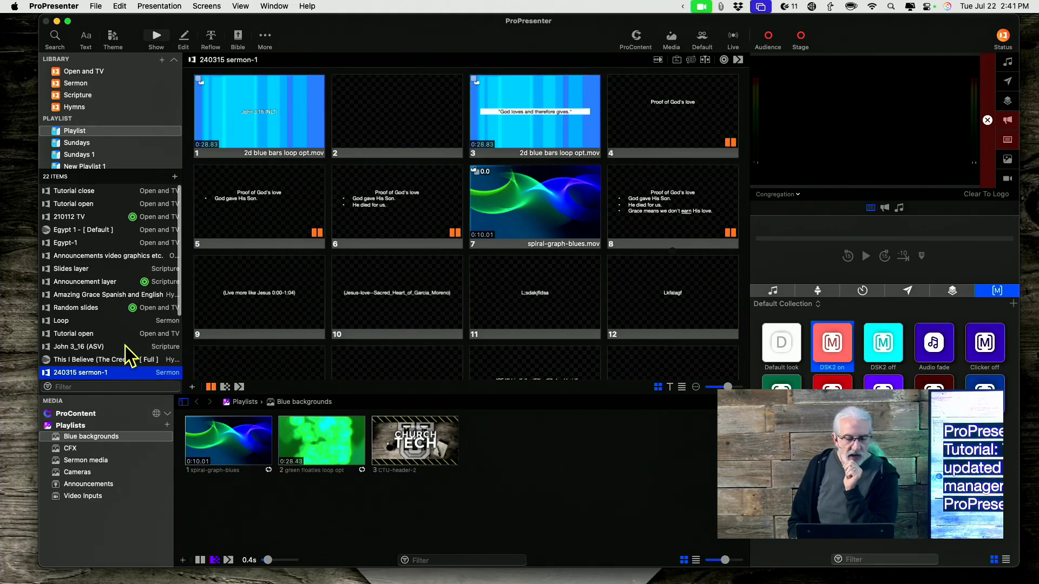
click(52, 6)
mouse_move(61, 58)
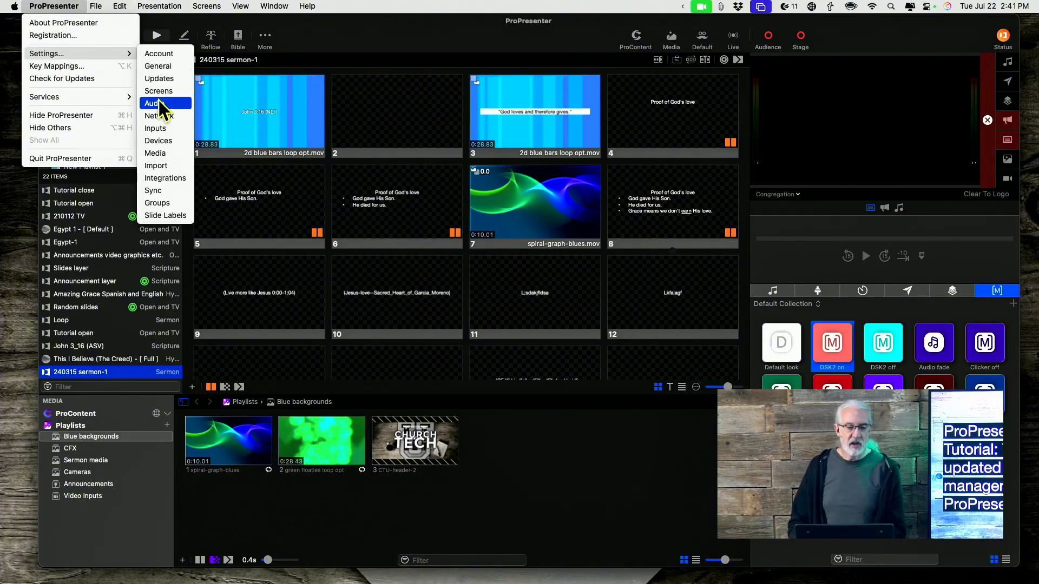
click(163, 154)
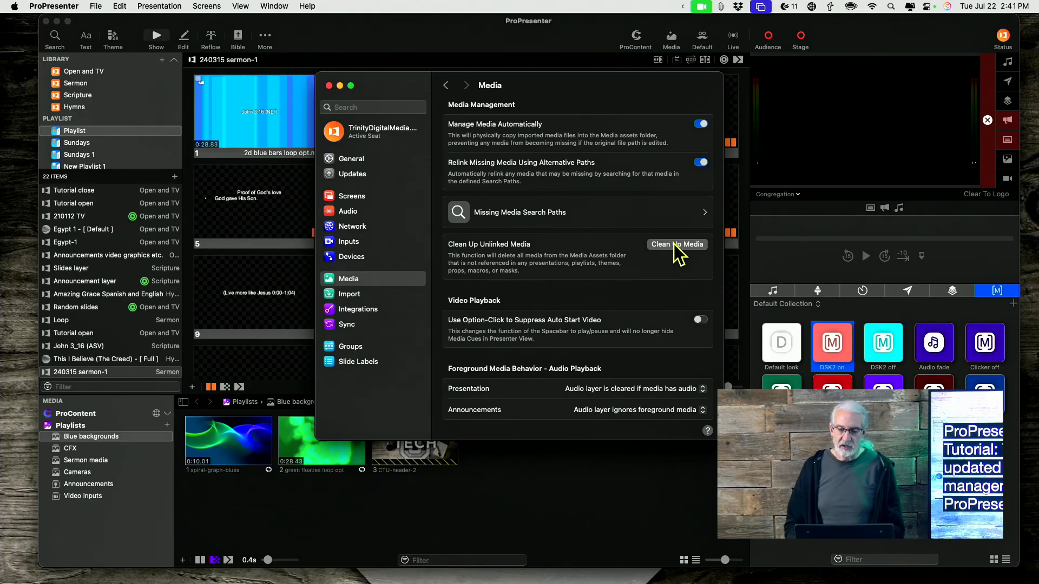
click(675, 244)
click(498, 294)
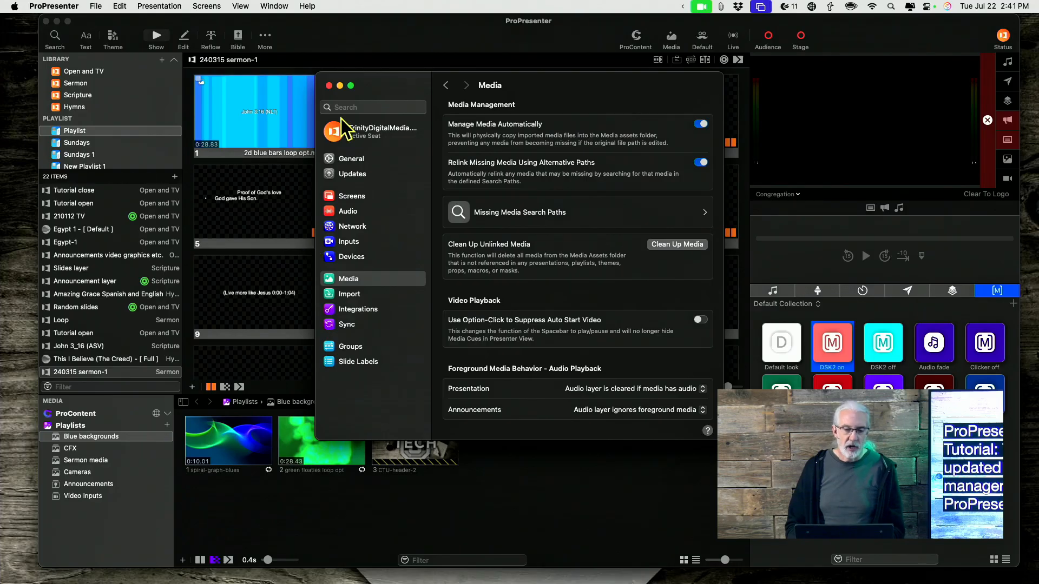
click(329, 86)
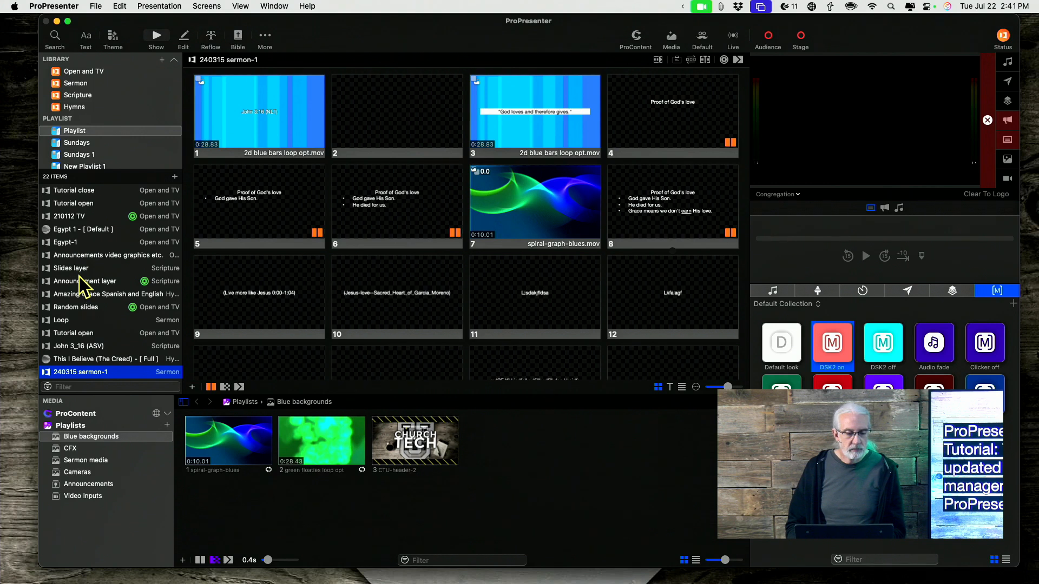
Step: Move the Jesus-love--Sacred_Heart and Live More Like Jesus V03 cues of the Sermon media playlist to the trash, and delete that playlist
scroll(81, 281, down, 5)
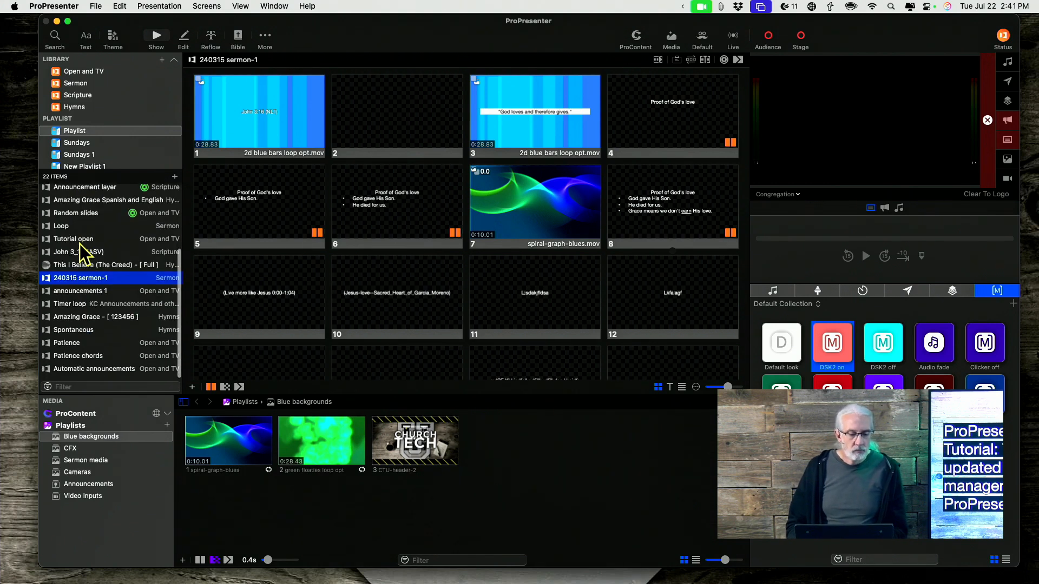
click(80, 460)
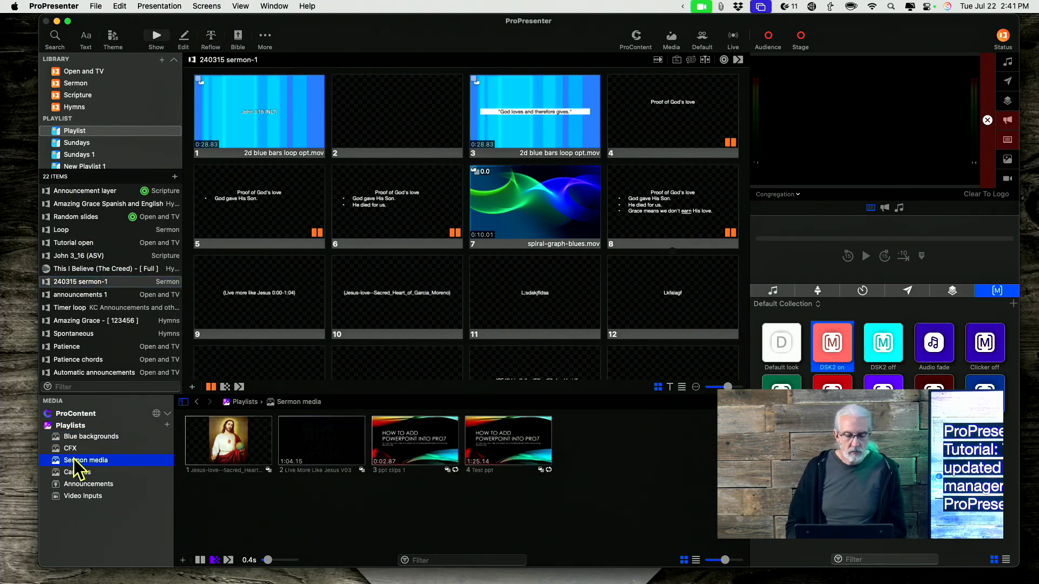
click(223, 452)
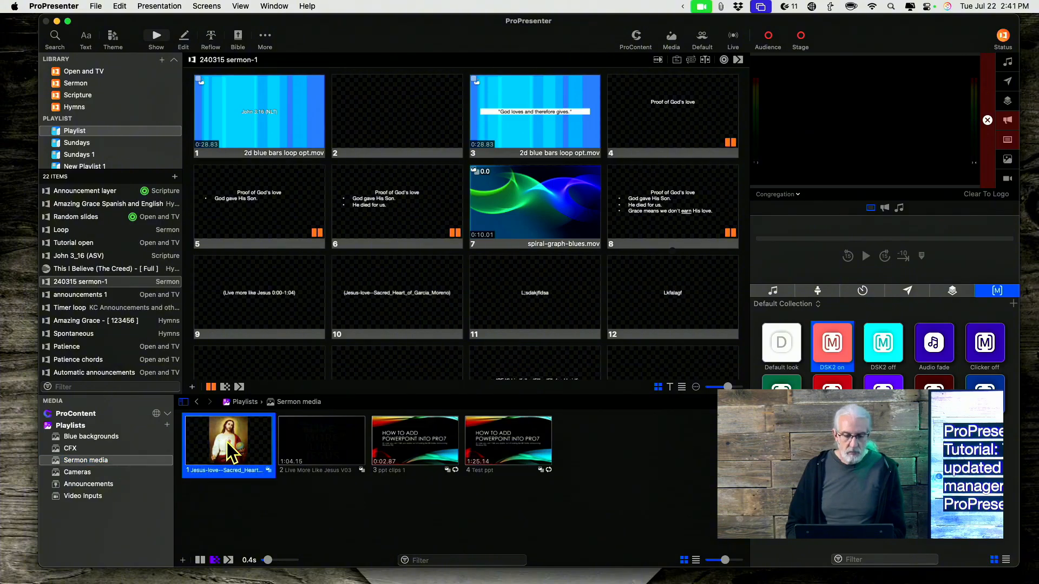
shift+click(319, 453)
right_click(321, 452)
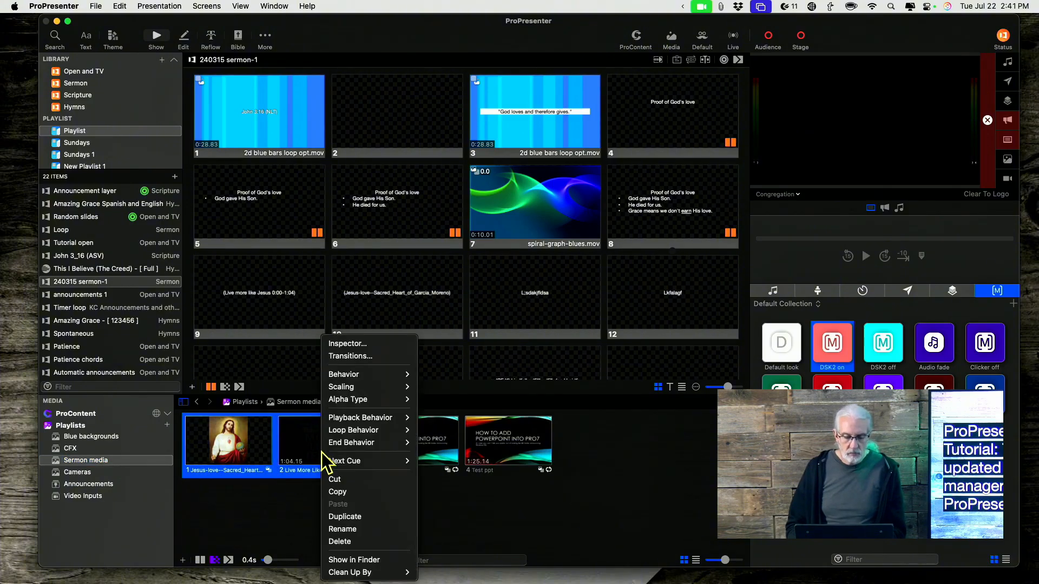
click(341, 542)
click(520, 260)
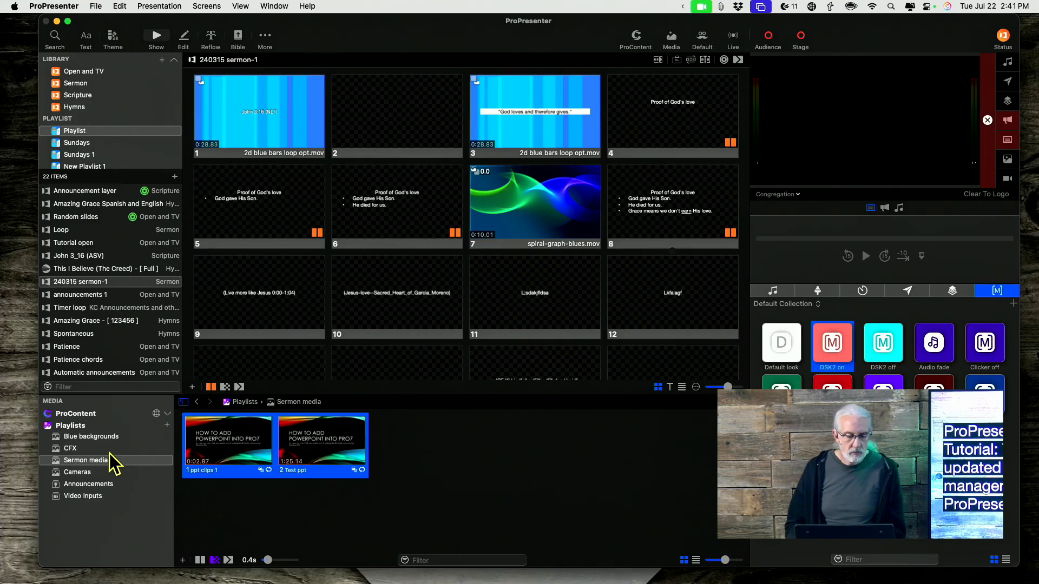
right_click(77, 461)
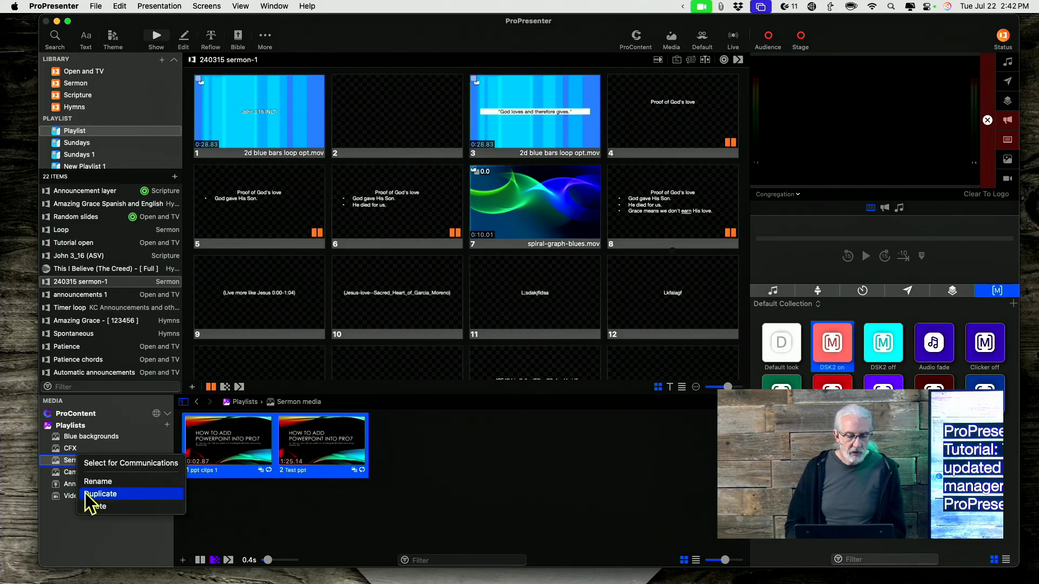
click(92, 507)
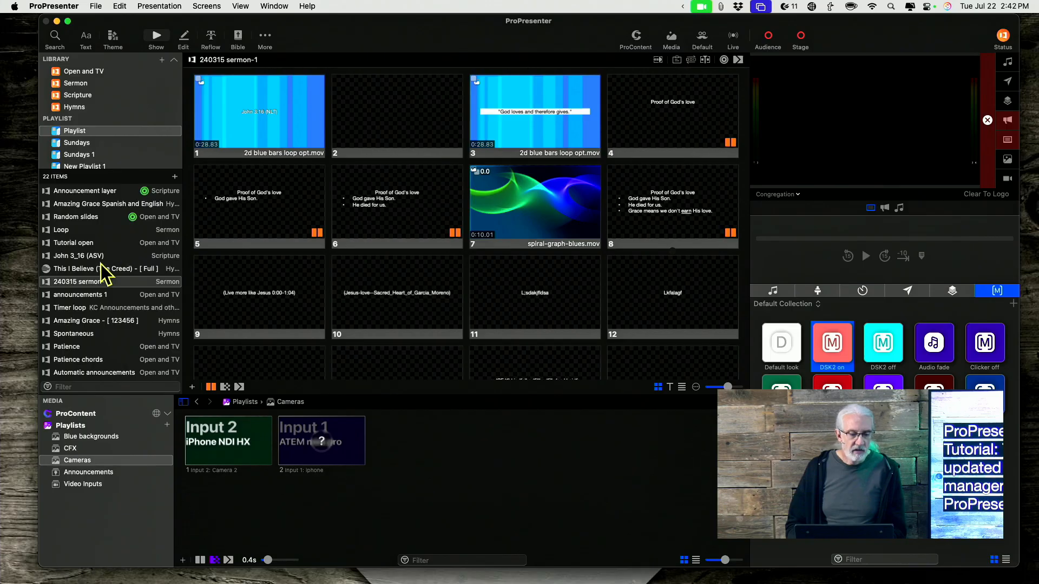
Step: Delete the Test ppt presentation from the Sermon library
scroll(104, 272, down, 1)
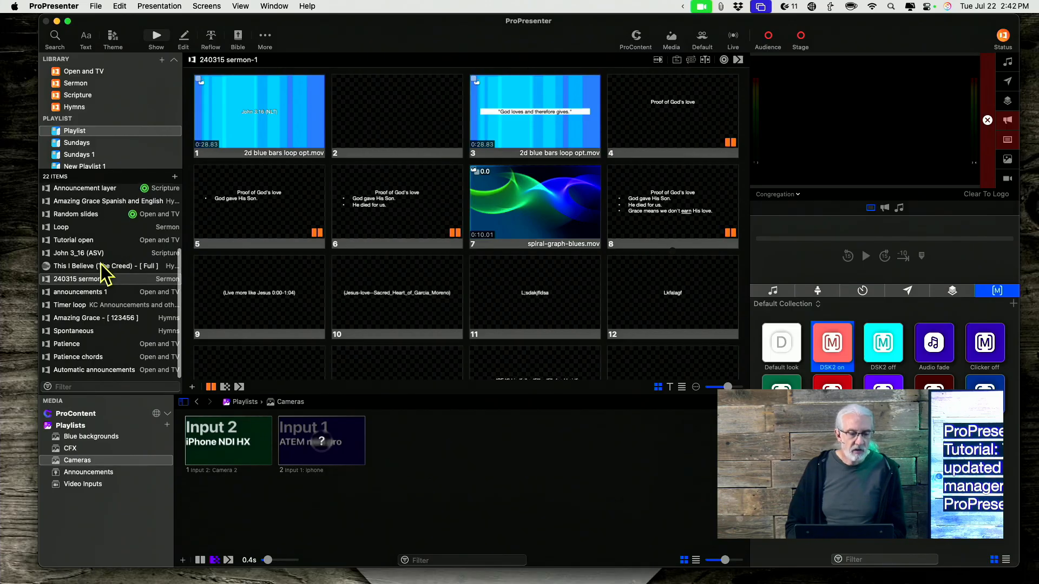
click(84, 84)
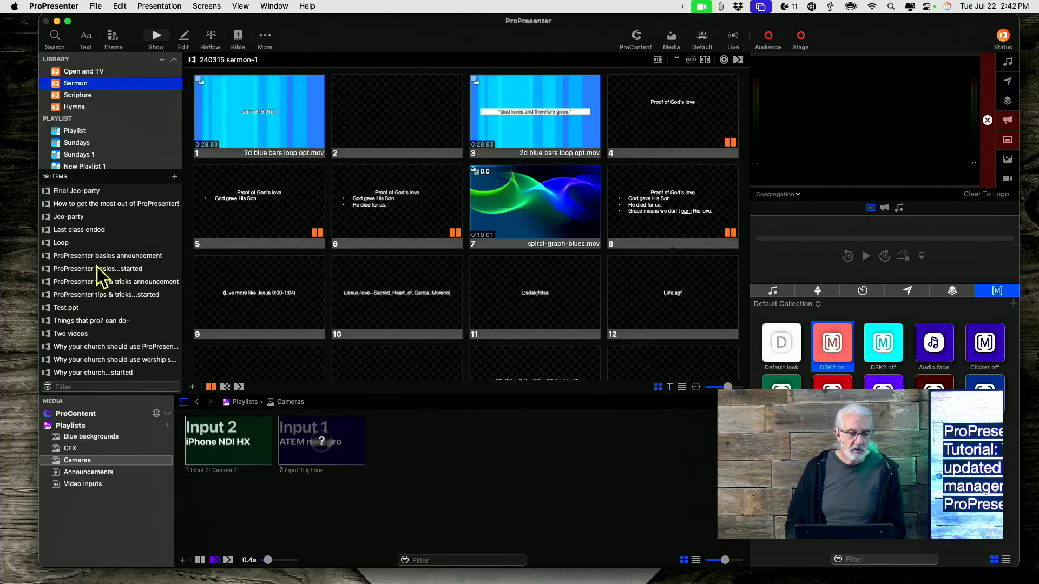
scroll(97, 267, up, 1)
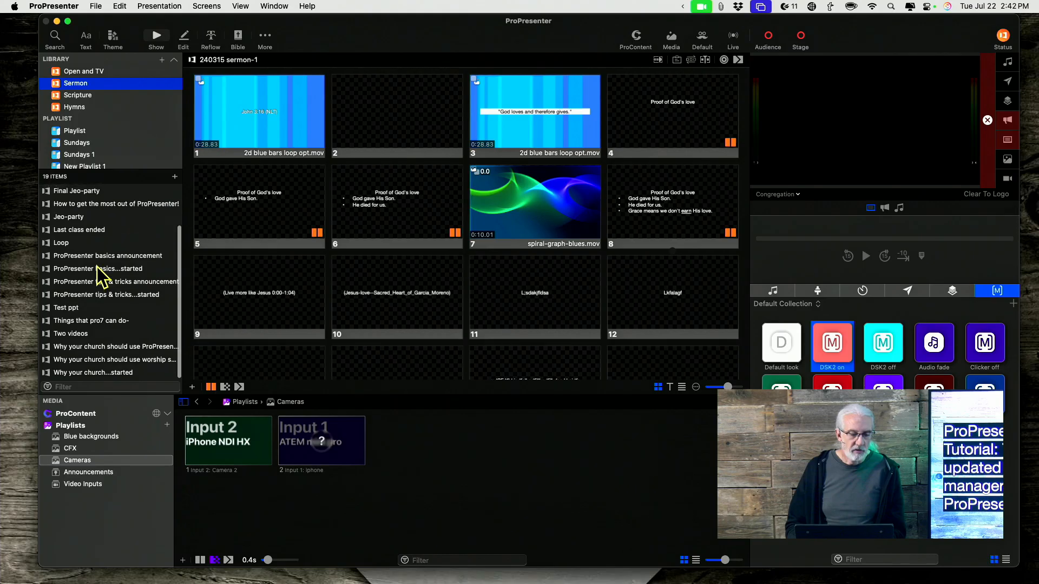
scroll(96, 267, up, 3)
scroll(103, 273, down, 3)
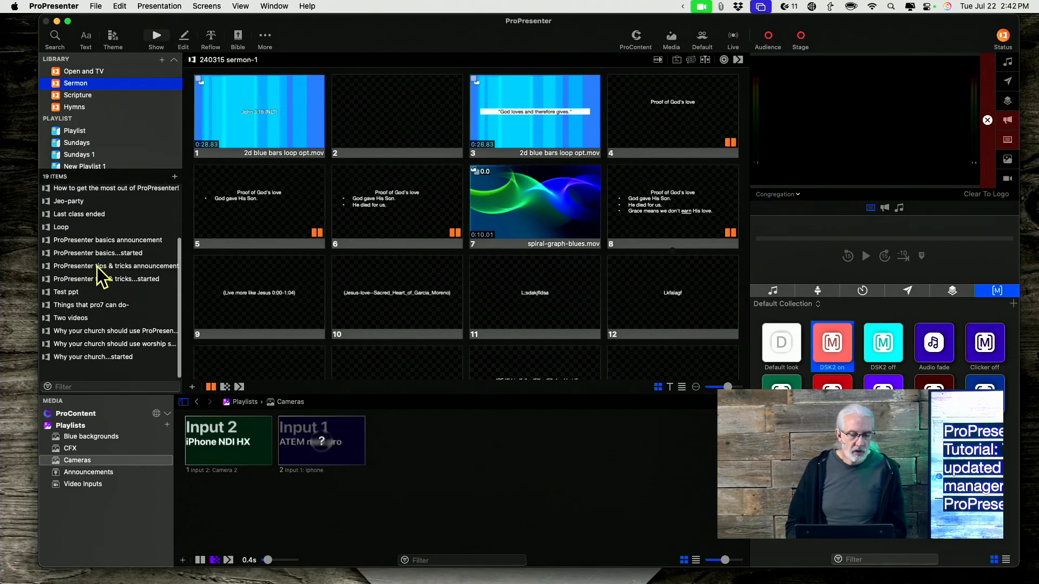
click(97, 345)
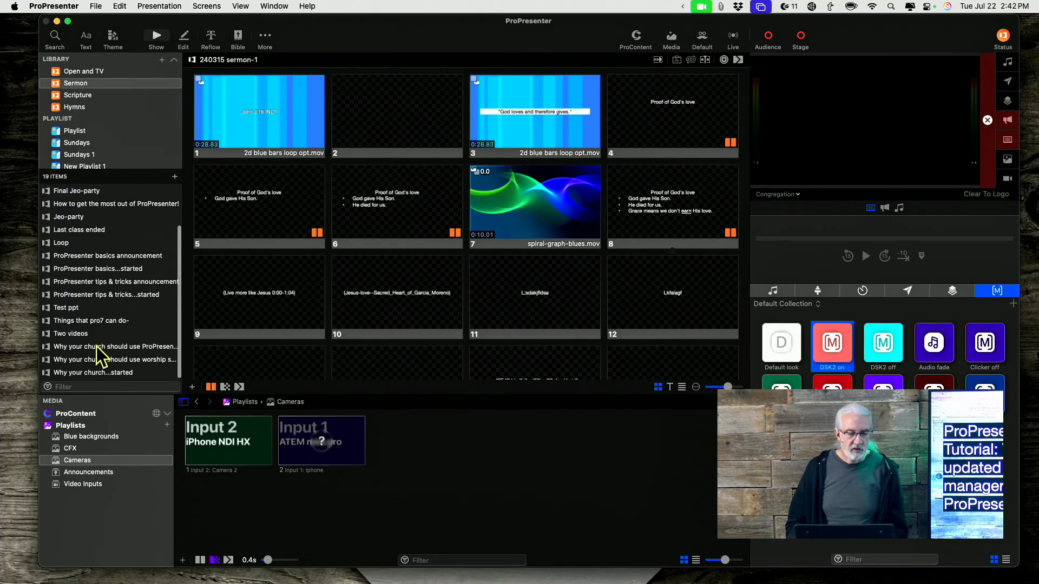
shift+click(96, 376)
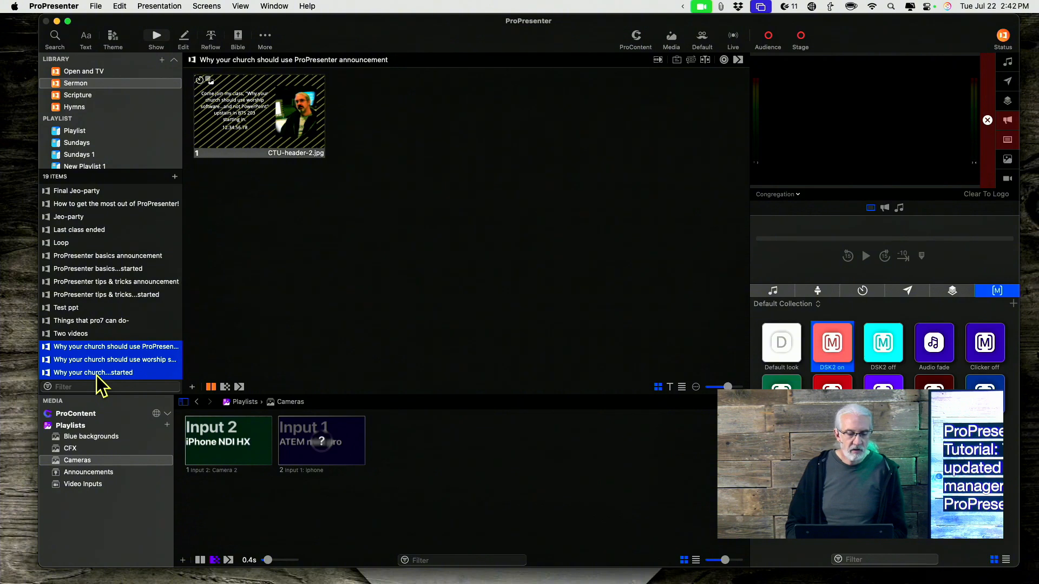
click(99, 336)
click(101, 309)
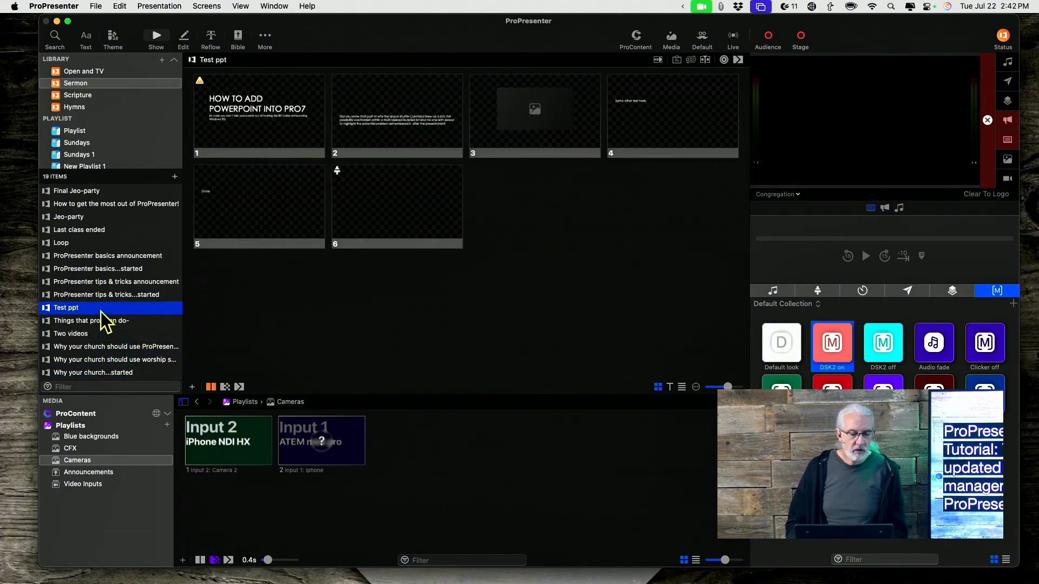
right_click(101, 310)
click(125, 470)
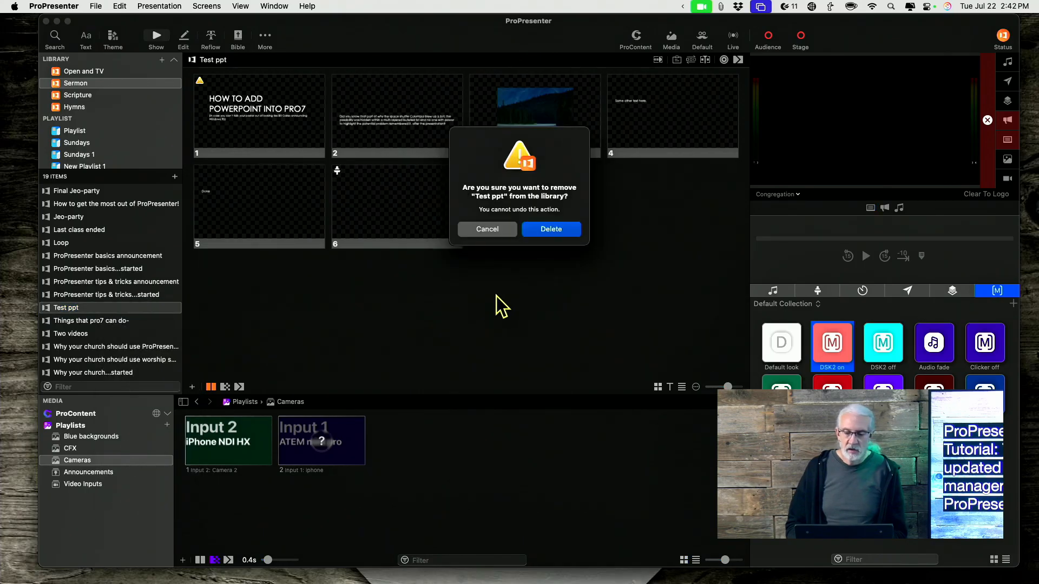
click(560, 234)
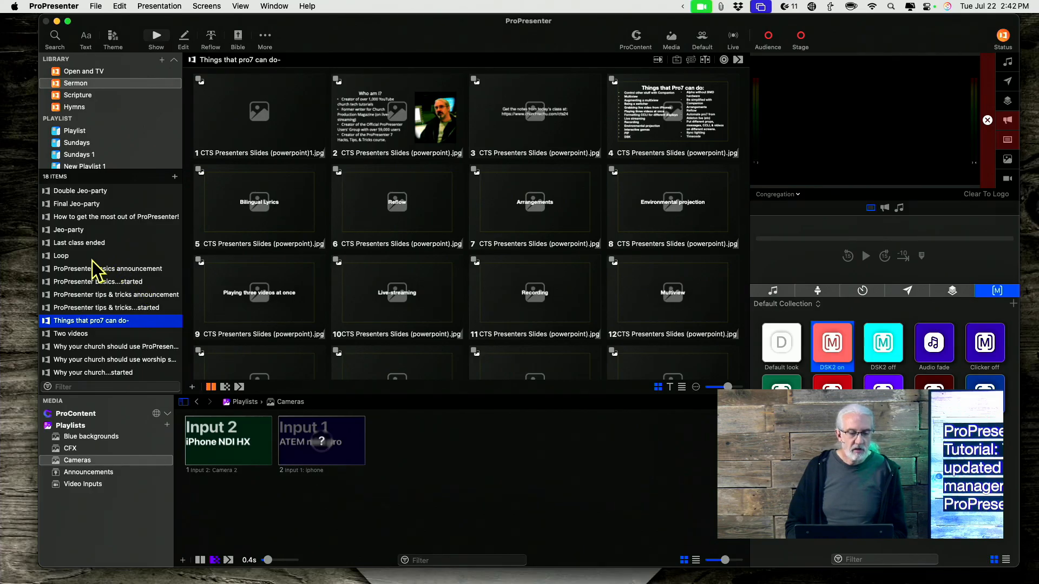
Step: Delete the 240315 sermon, 240315 sermon-1 and 240315 sermon-1 copy presentations from the Sermon library together
scroll(70, 264, up, 3)
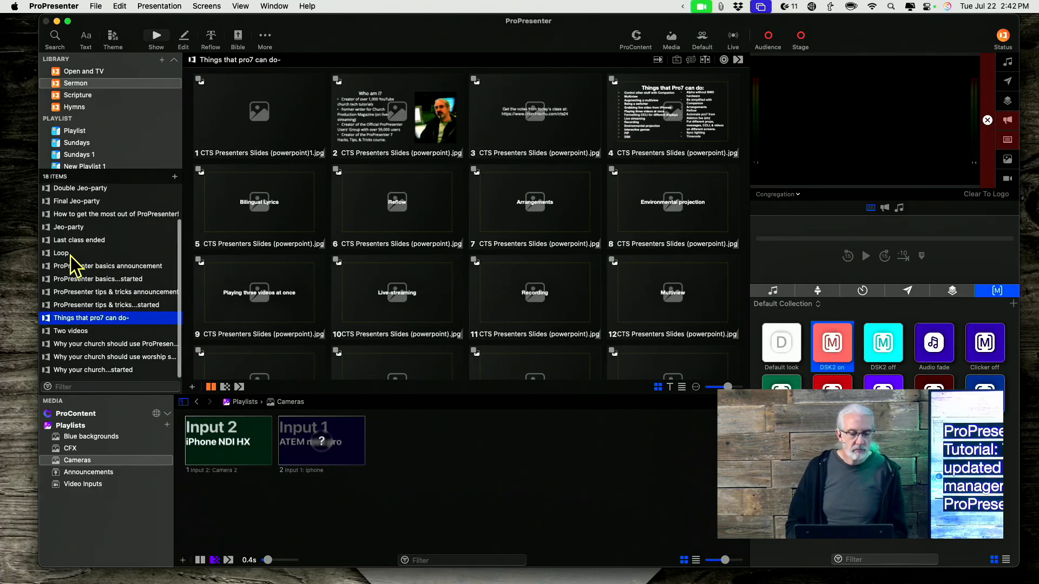
click(80, 191)
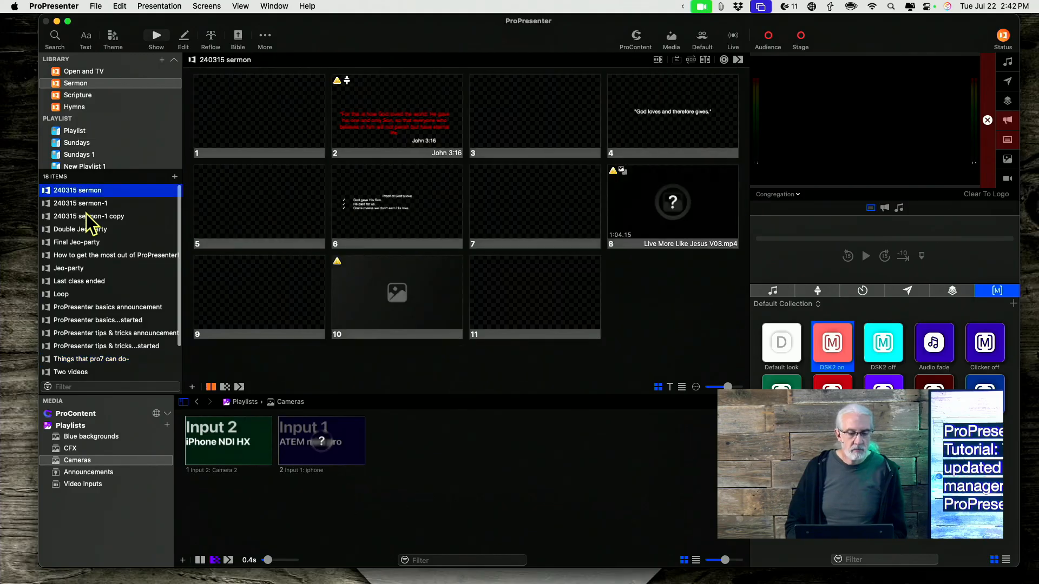
shift+click(86, 214)
right_click(86, 214)
click(104, 323)
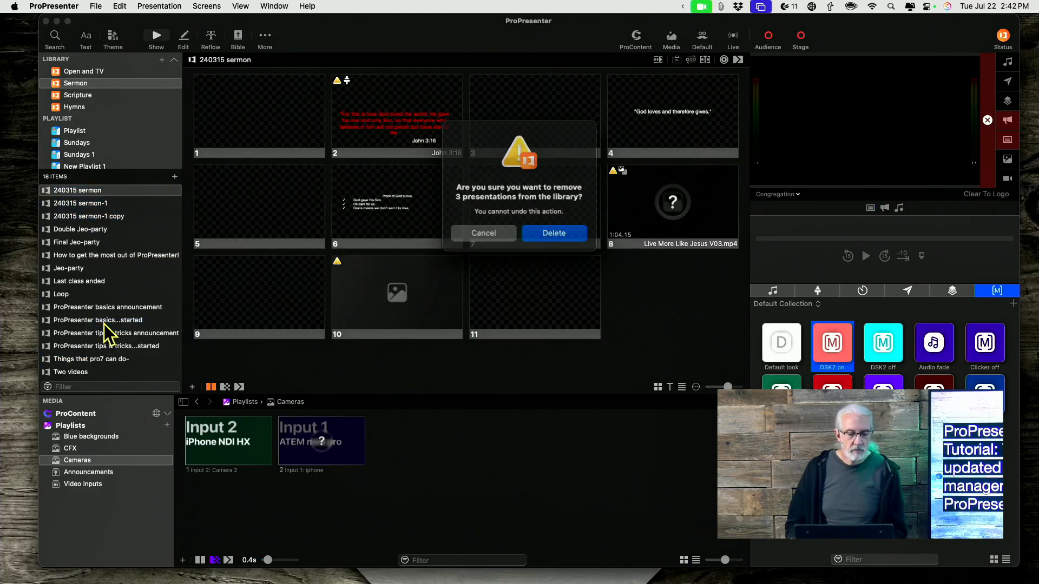
click(568, 233)
Step: Delete the Double Jeo-party and Final Jeo-party presentations from the Sermon library
shift+click(105, 202)
right_click(105, 202)
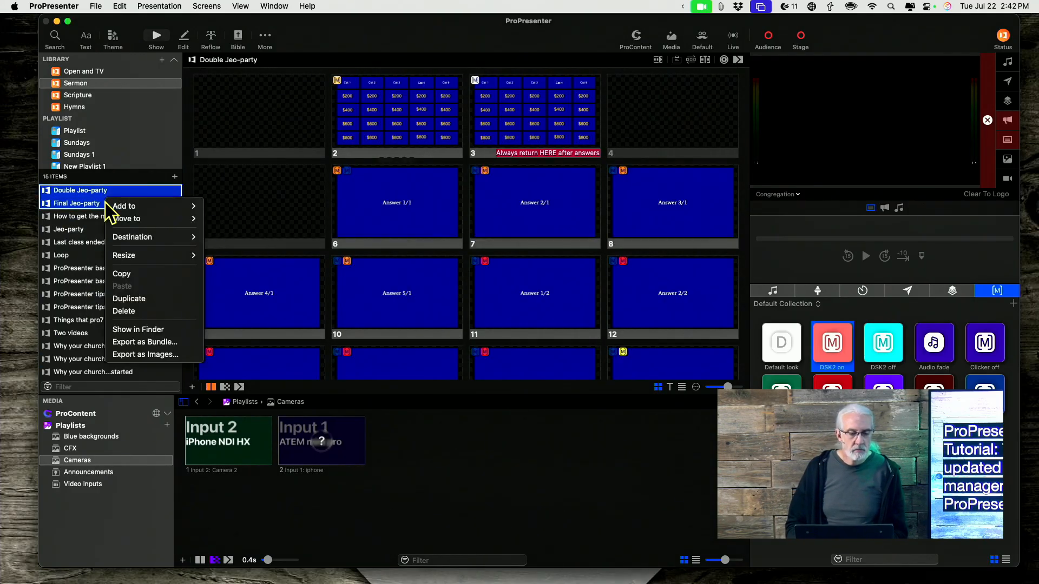
click(132, 310)
click(552, 232)
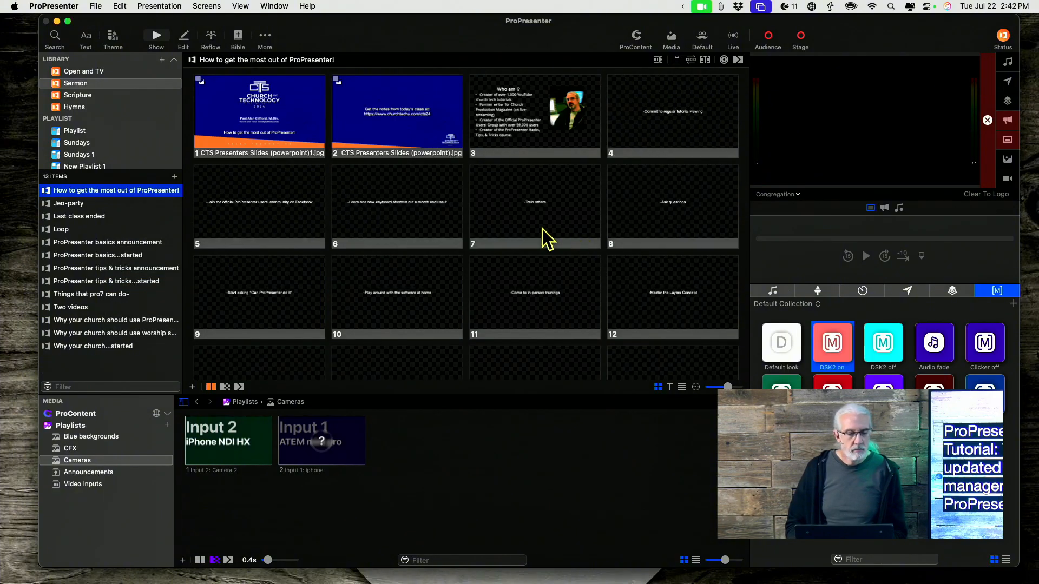
Step: Delete the Jeo-party presentation from the Sermon library
click(132, 205)
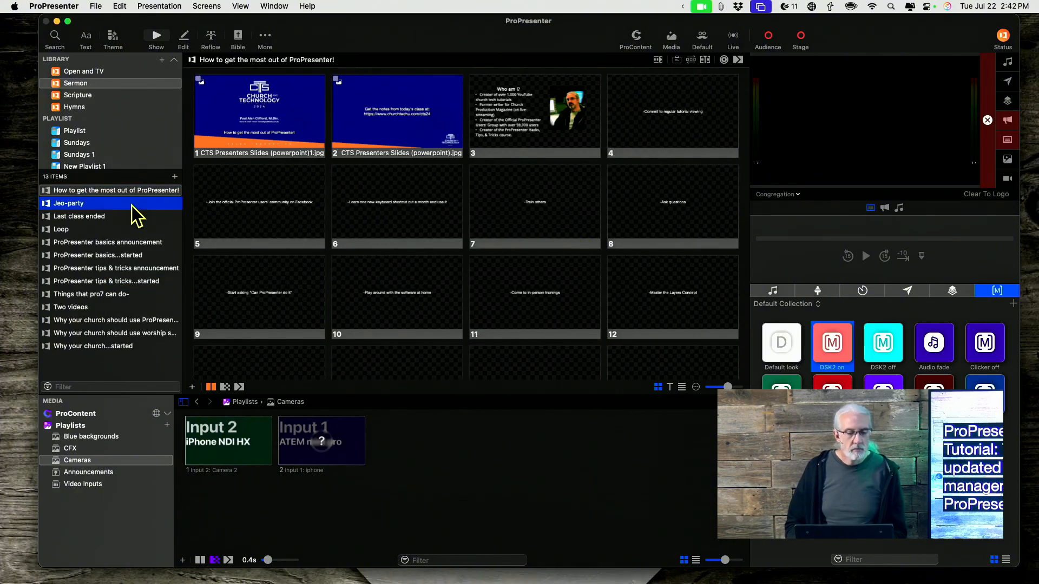
right_click(132, 205)
click(147, 368)
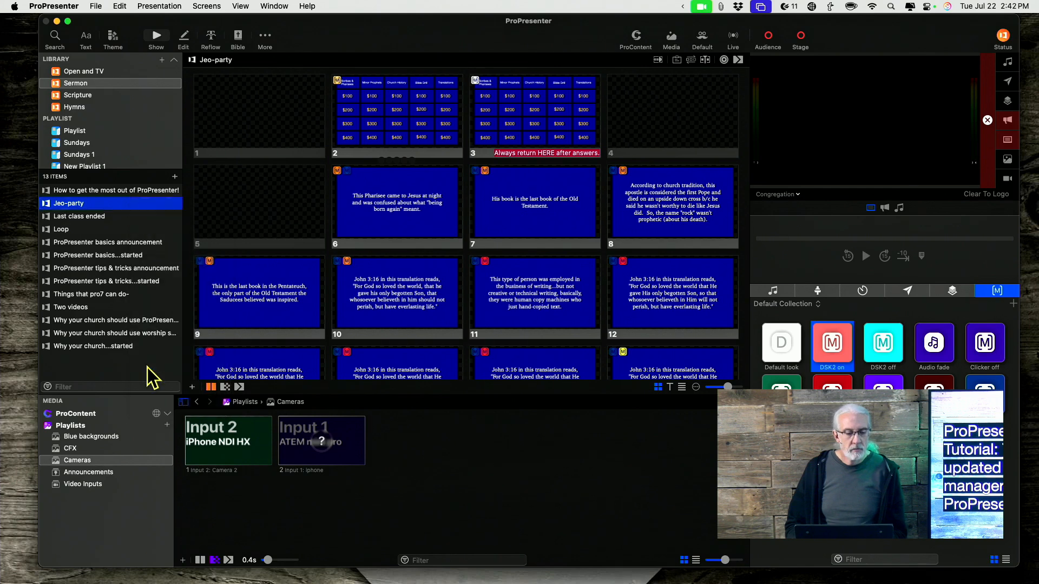
click(573, 247)
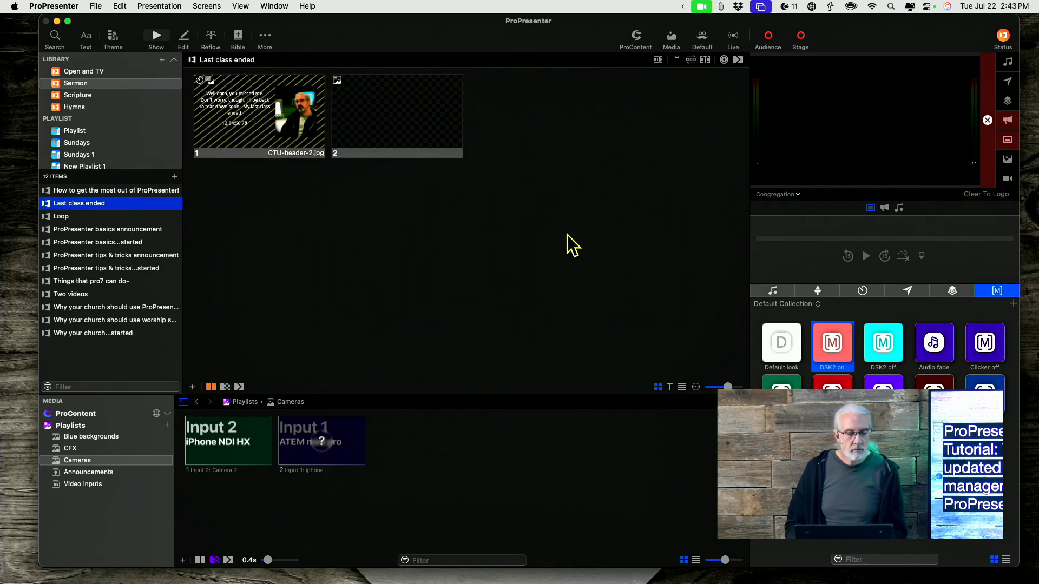
Step: Review the slides of the Sermon library presentations one by one, from Loop down to Things that pro7 can do-
click(97, 216)
click(98, 228)
click(100, 241)
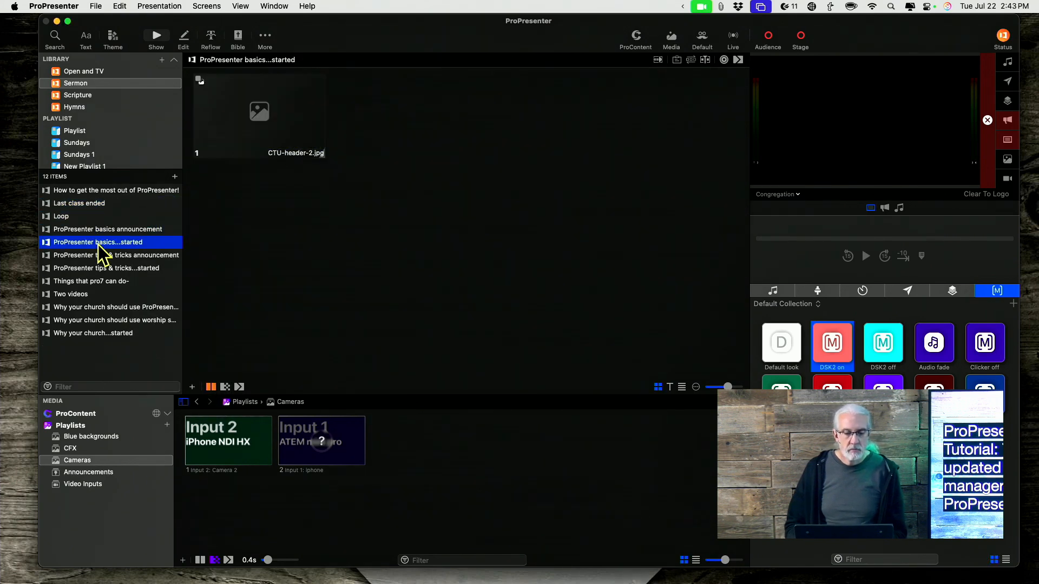
click(103, 255)
click(100, 268)
click(102, 281)
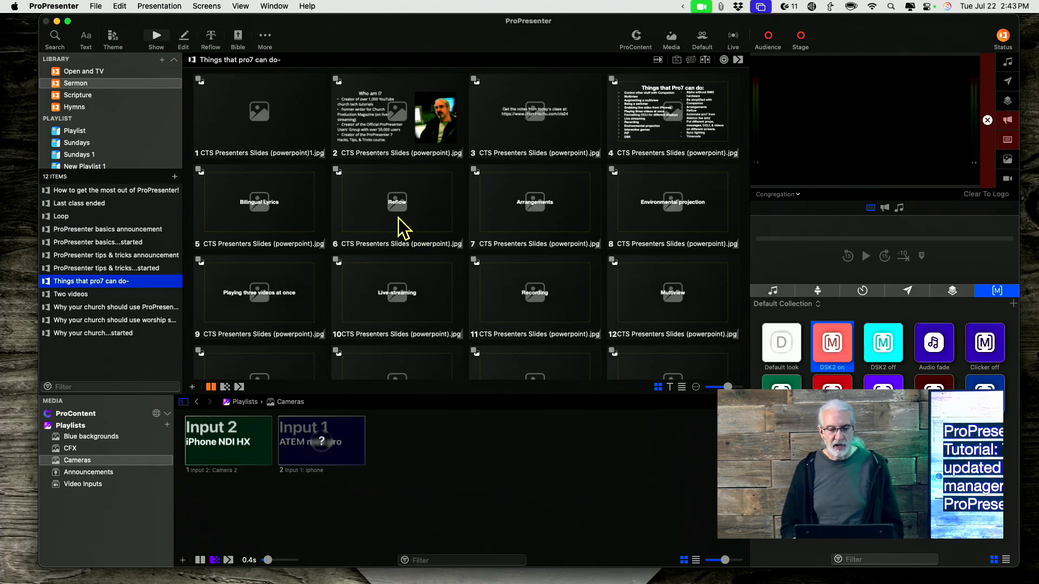
Step: Start the clean-up of unlinked media from the Media settings, choosing to move the files to a folder
click(55, 6)
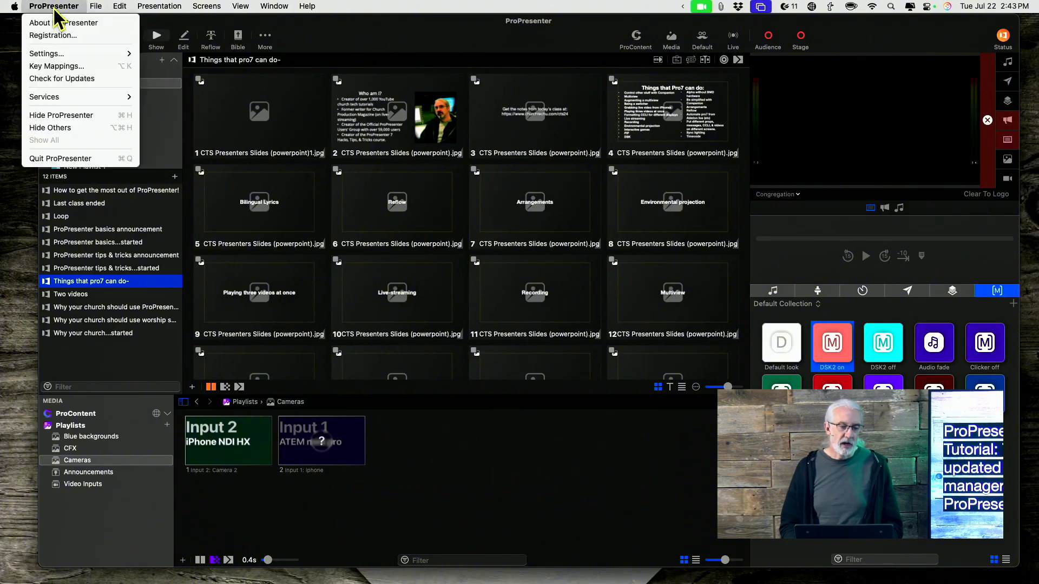
mouse_move(69, 56)
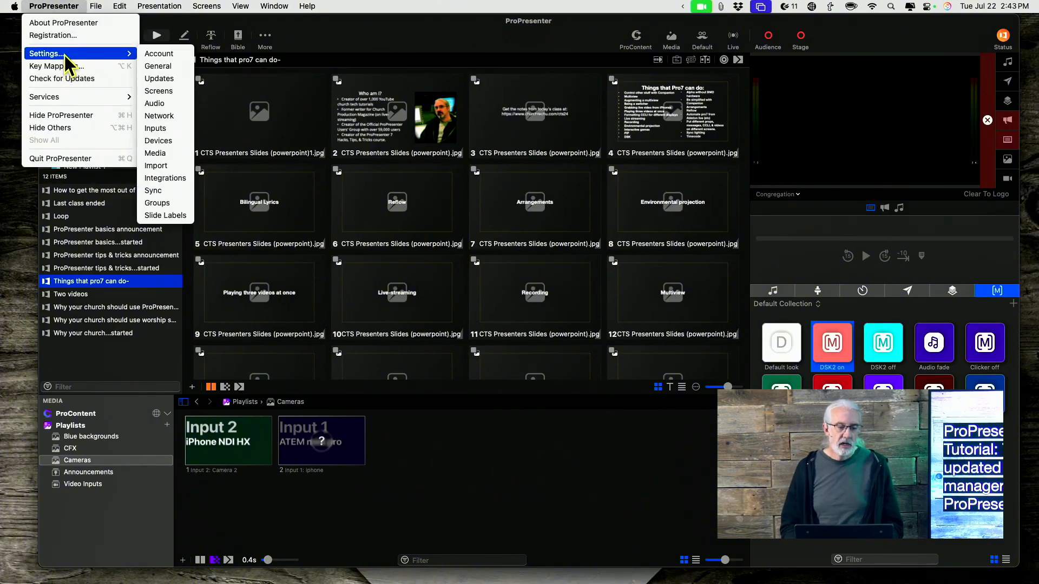
click(162, 155)
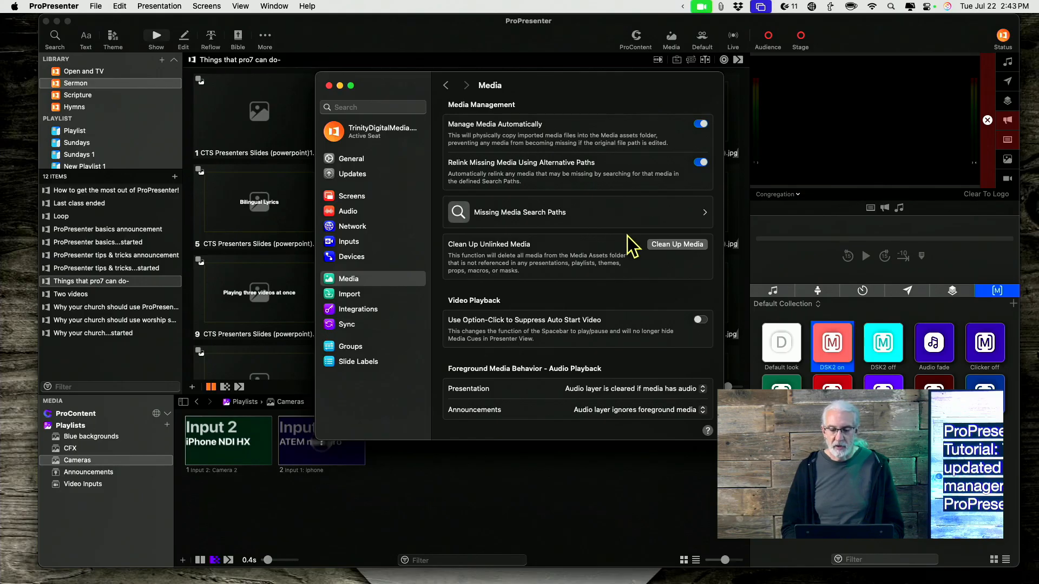
click(671, 246)
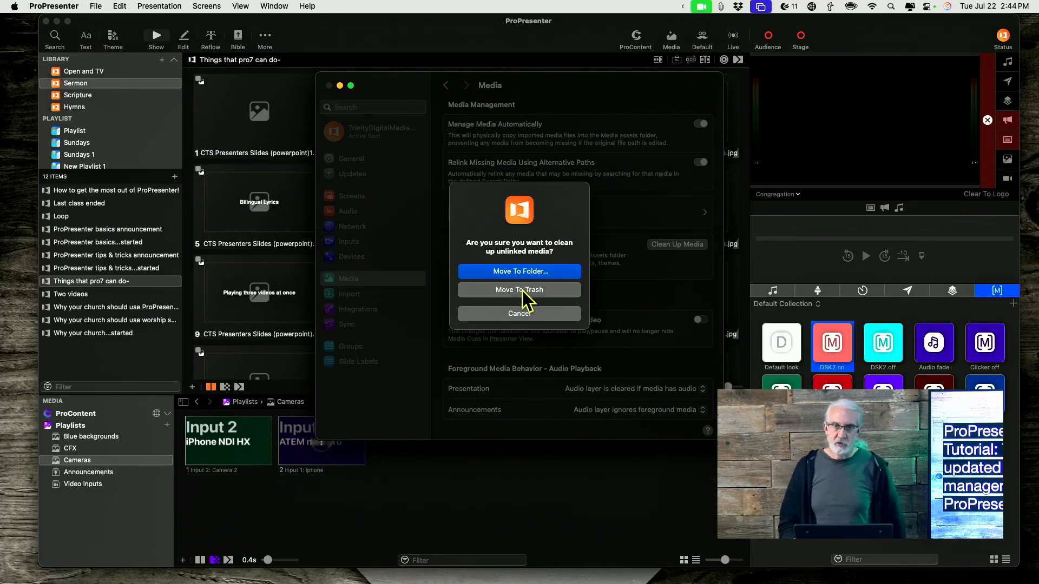
click(524, 269)
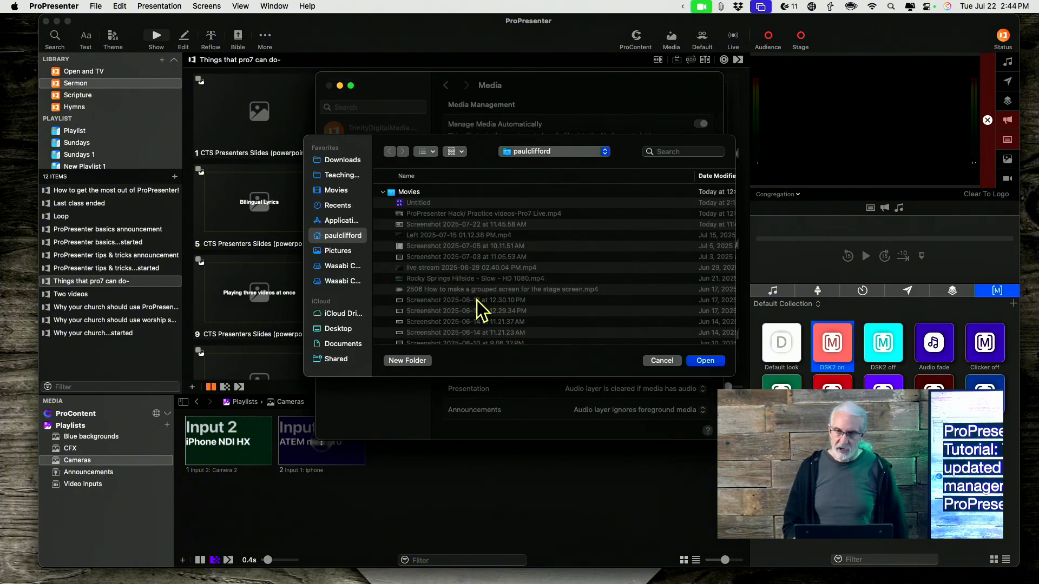
Step: Create a folder named "250722 media cleanup" in the home folder and use it as the destination for the unlinked media
click(421, 361)
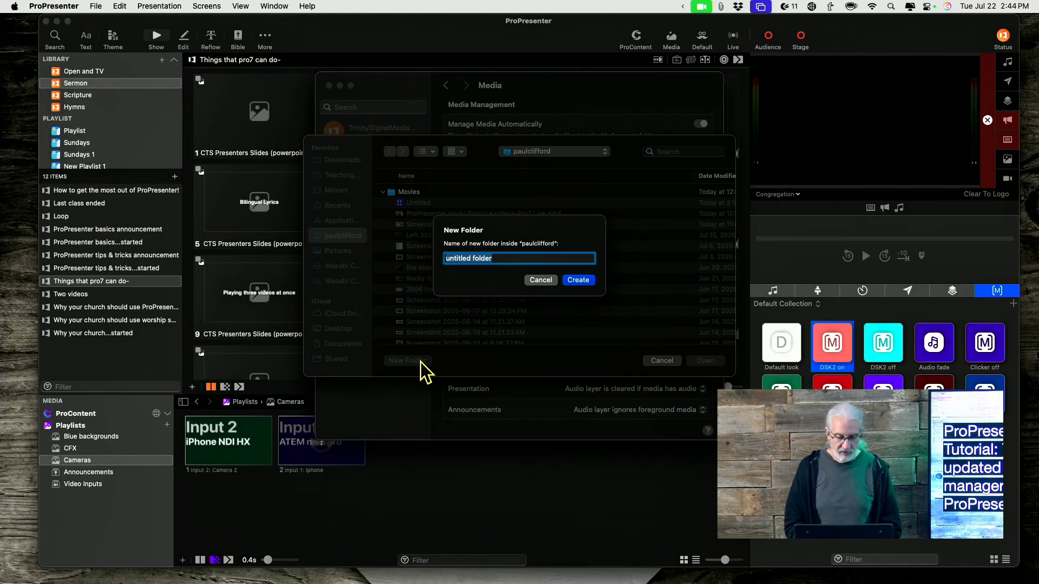
text(250)
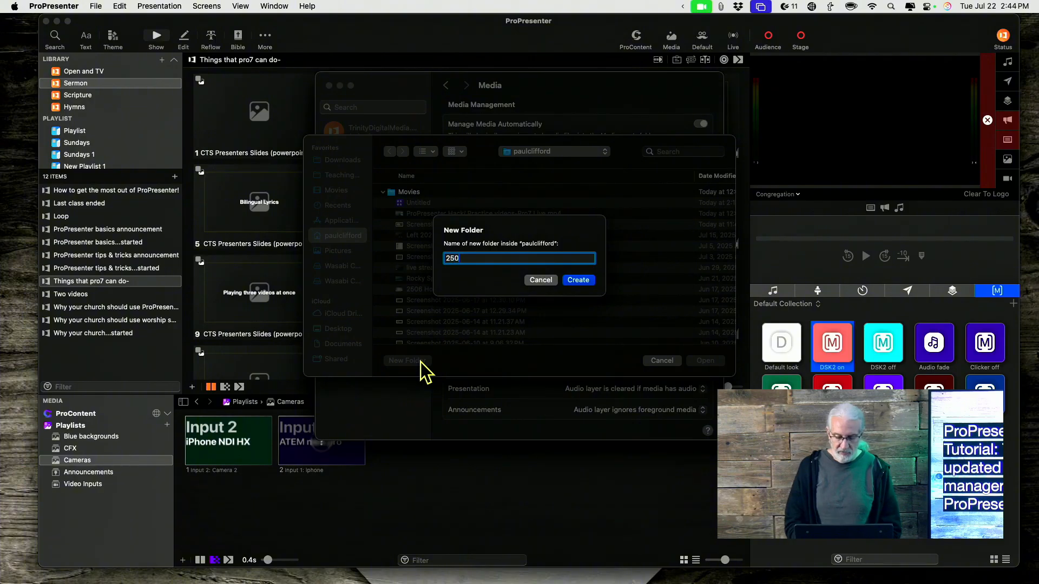
text(722)
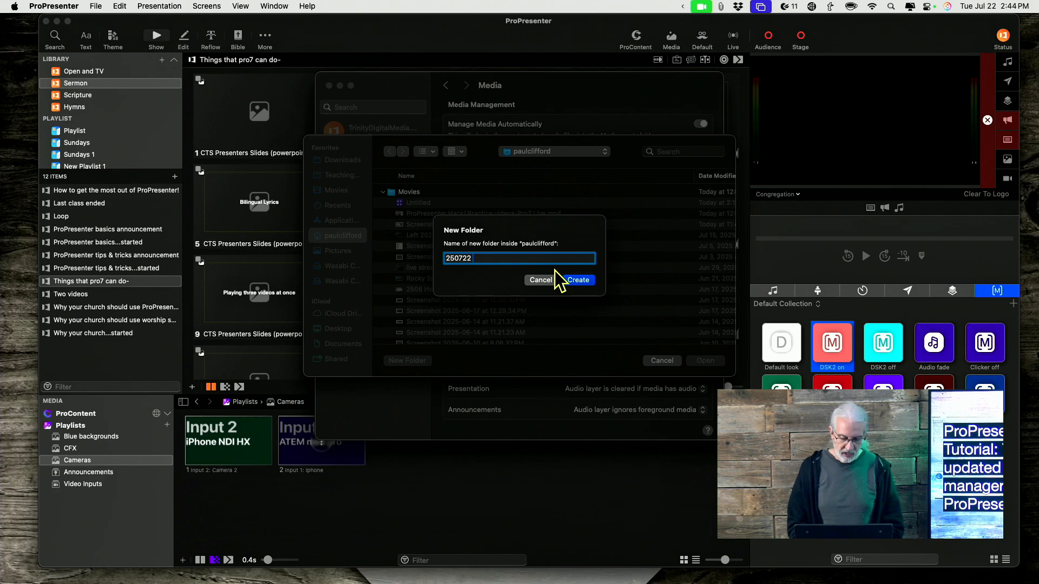
text(media cleanup)
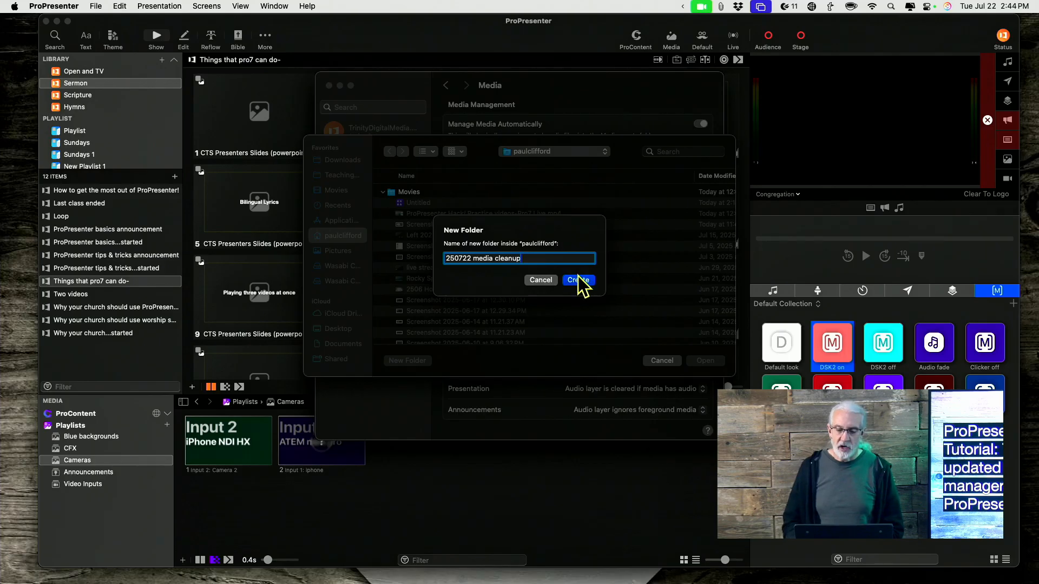
click(583, 280)
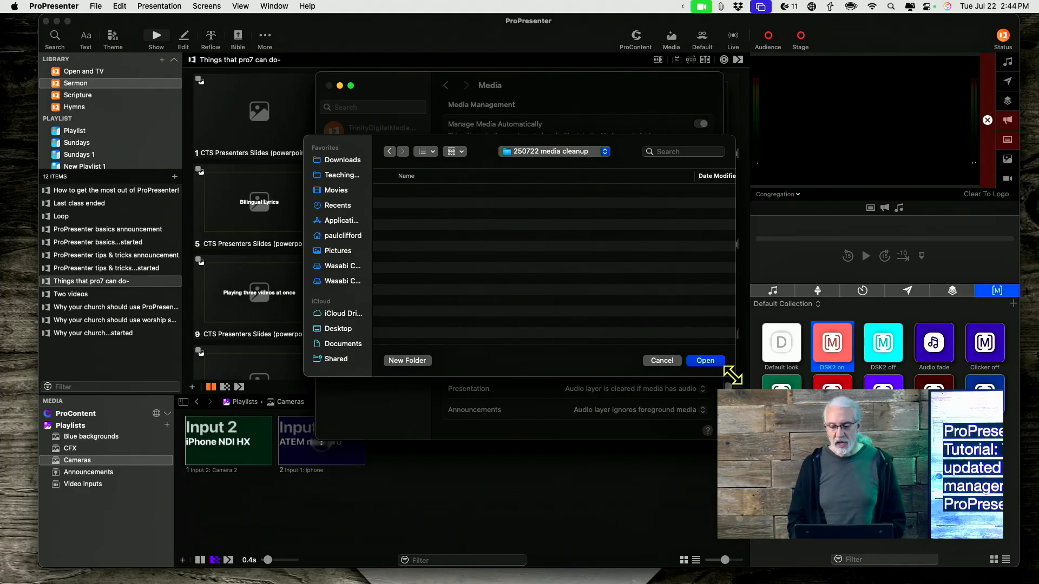
click(711, 363)
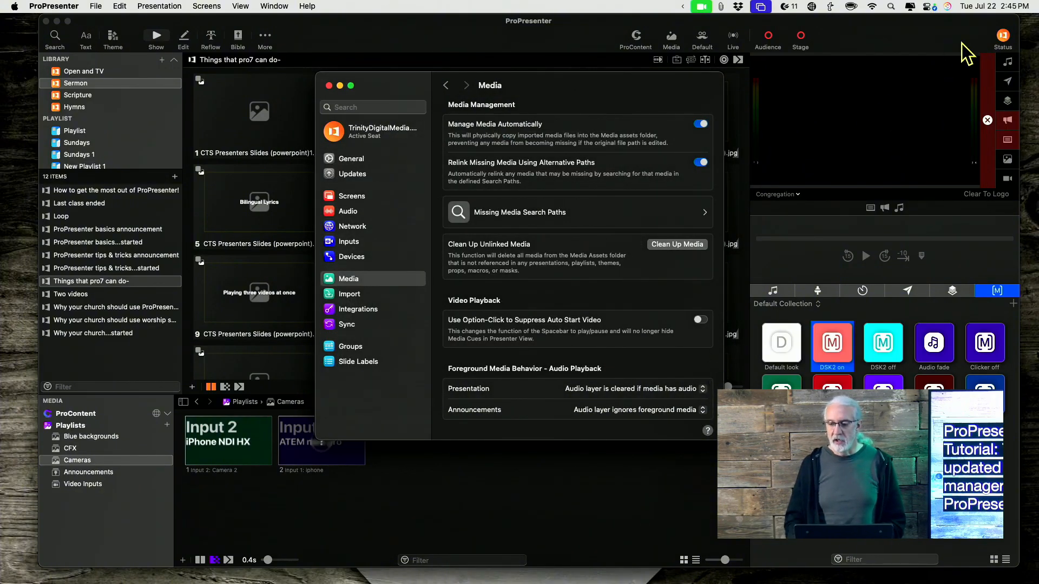
Step: Check the Media Manager's activity in the status pop-up and view the available pause durations without choosing one
click(1004, 38)
click(1004, 37)
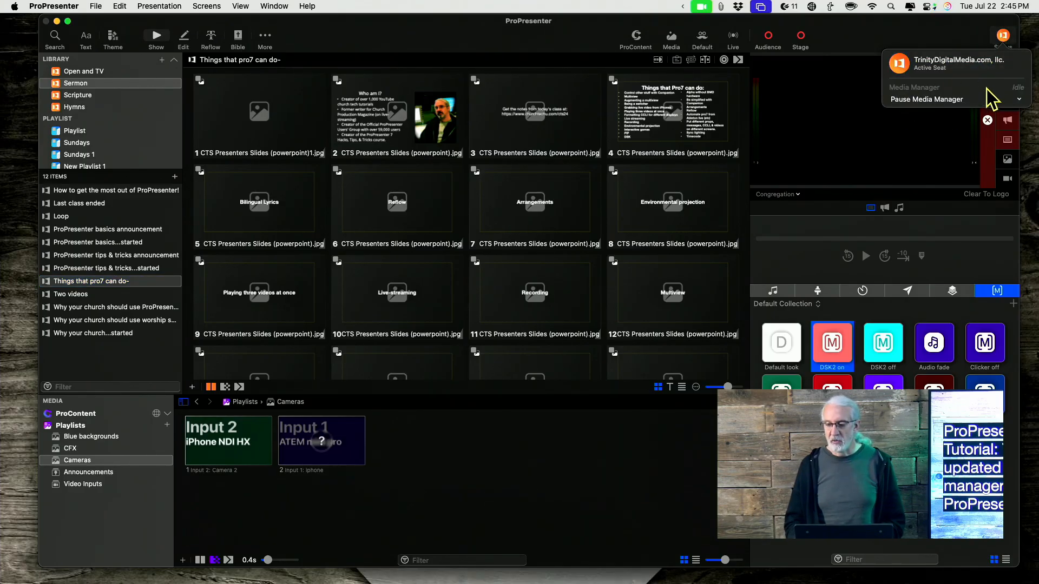
click(1020, 100)
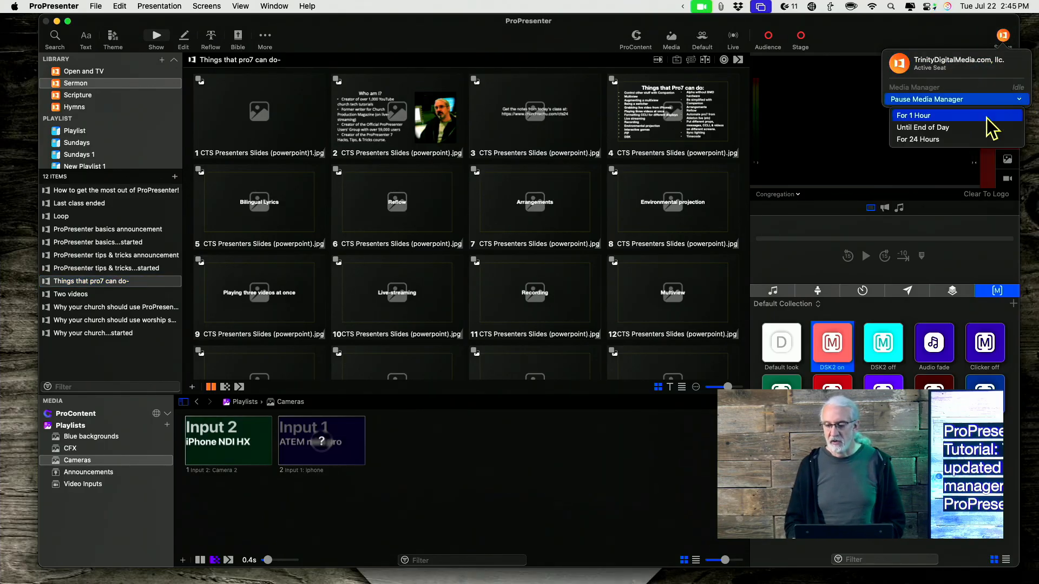
click(981, 81)
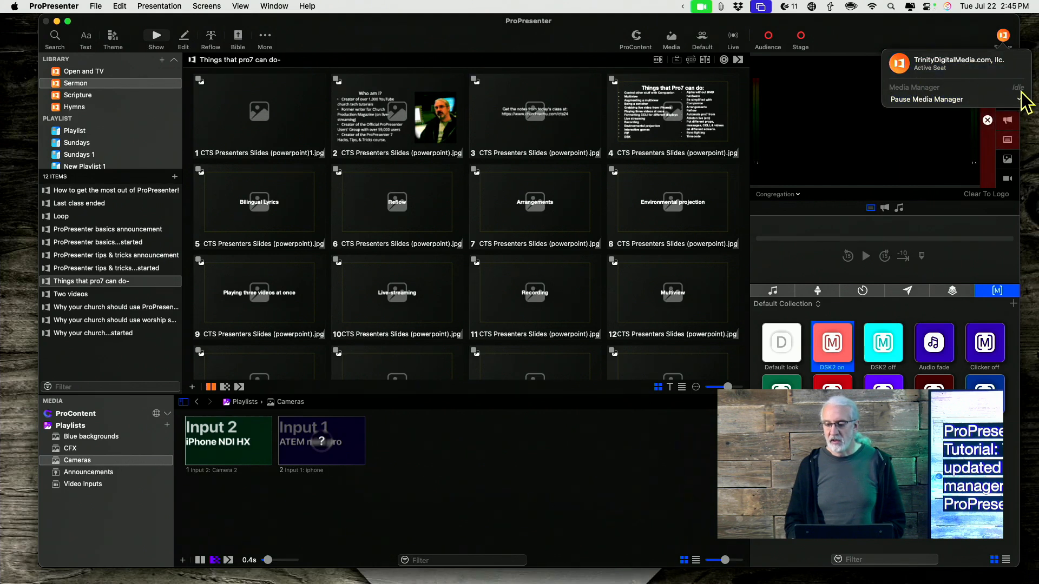
click(926, 31)
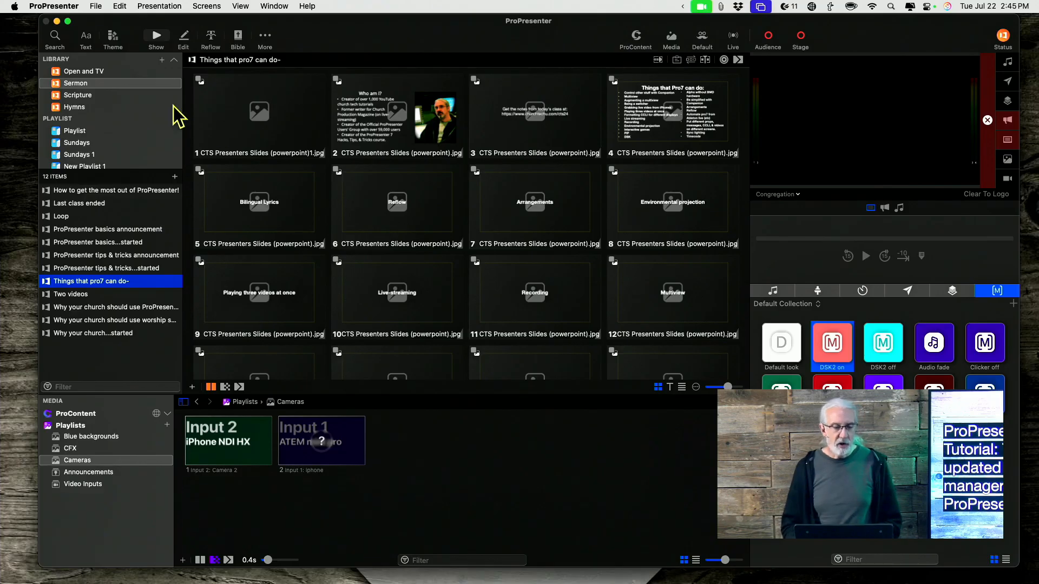
Step: Minimize the main ProPresenter window and close the Media settings window to reach the Finder desktop
click(57, 22)
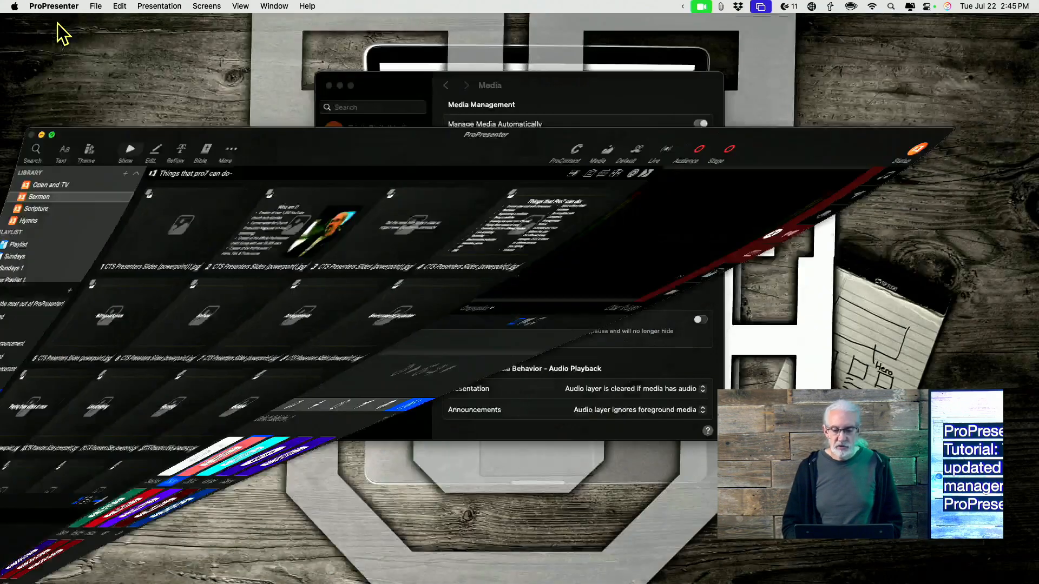
click(328, 85)
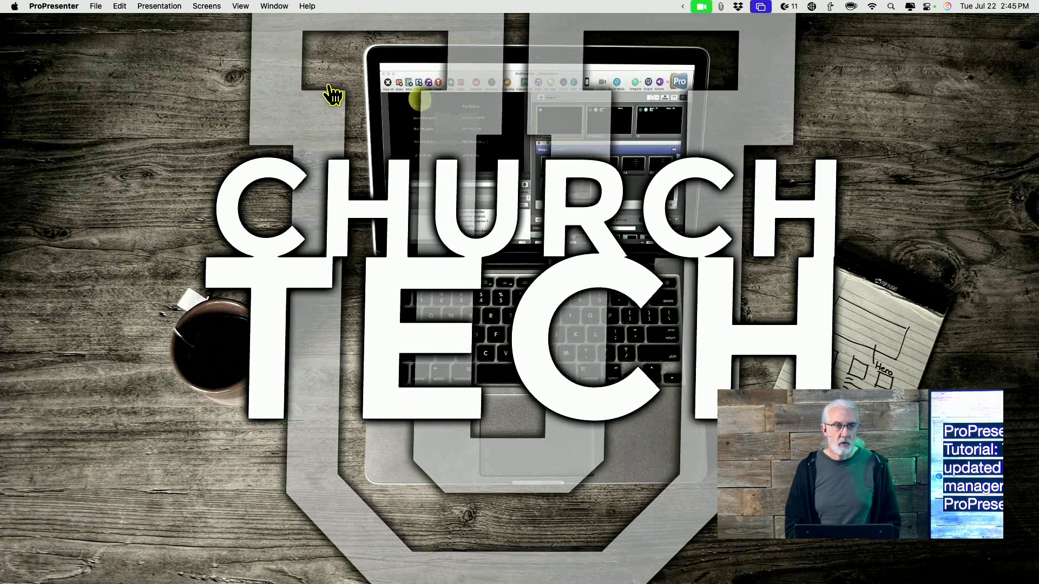
click(329, 87)
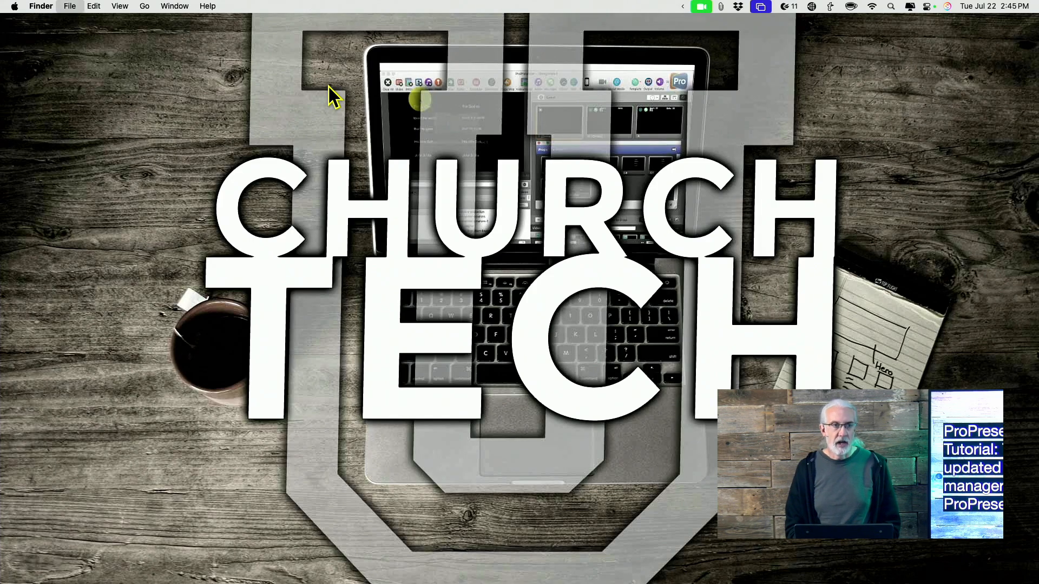
Step: Open a new Finder window and go to the user's home folder, where the clean-up folder is stored
key(super+n)
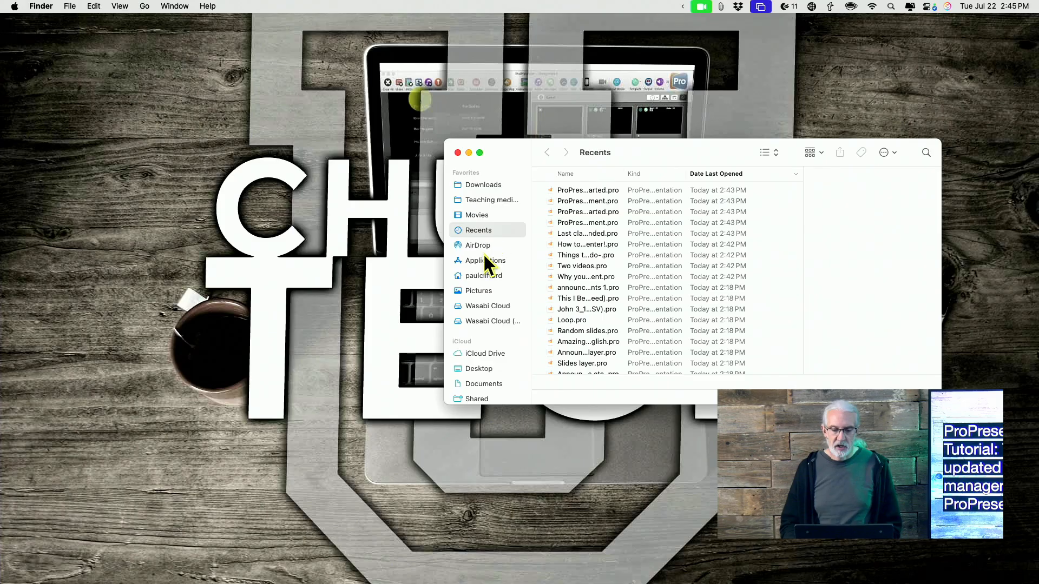
scroll(481, 364, down, 5)
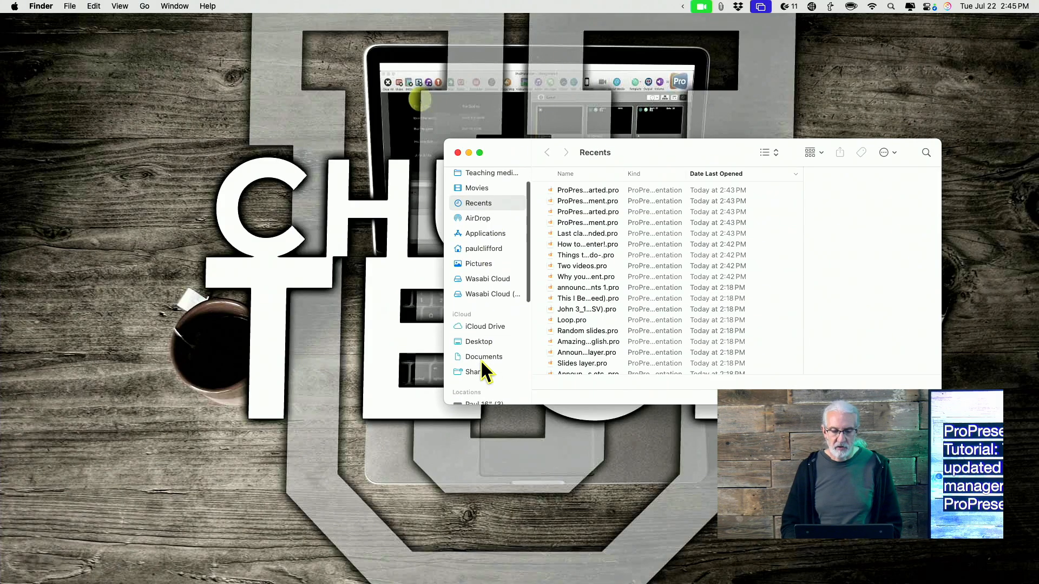
scroll(481, 368, down, 7)
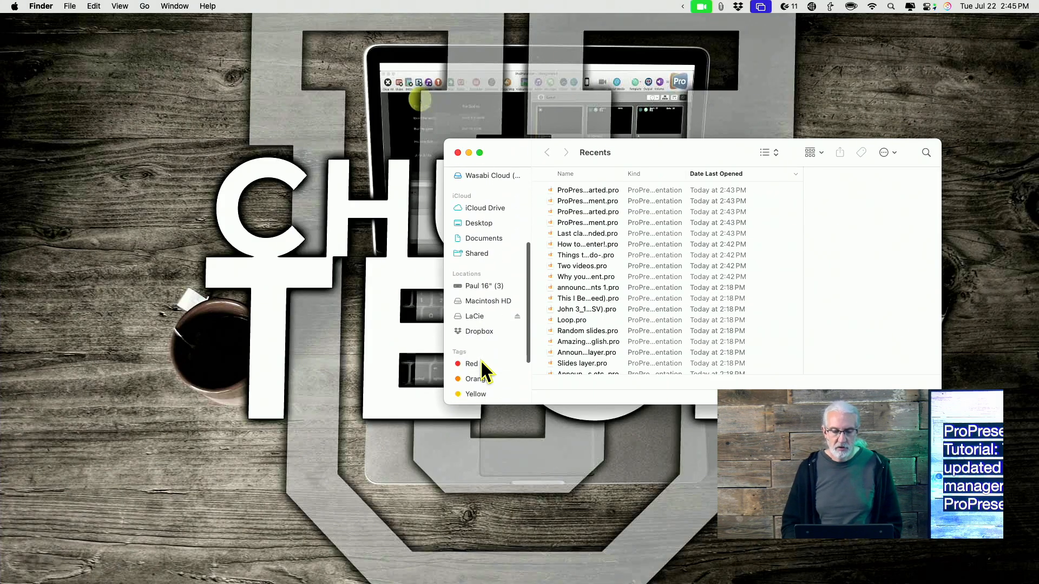
scroll(481, 368, up, 6)
scroll(479, 359, up, 6)
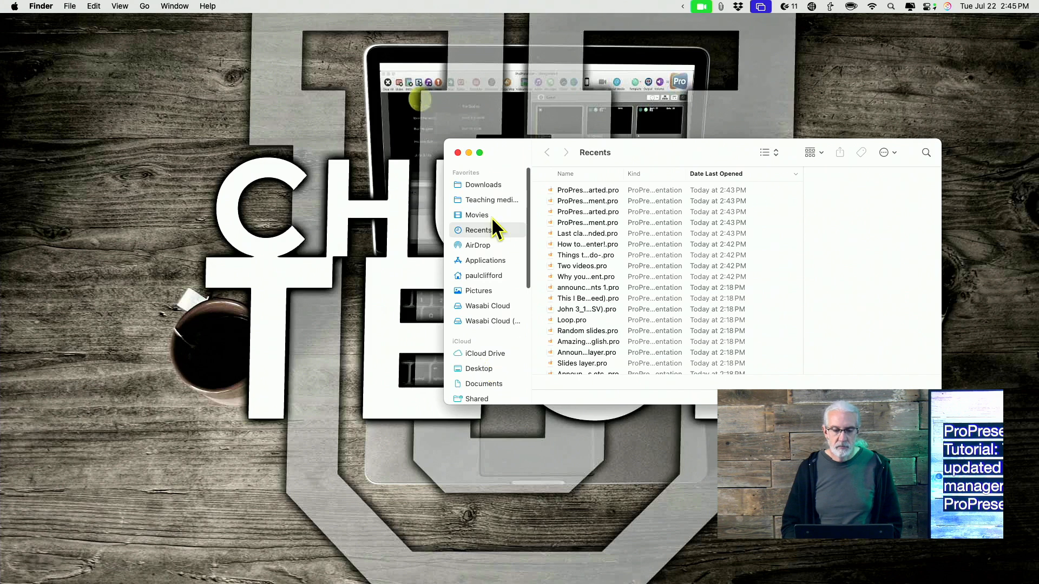
click(483, 277)
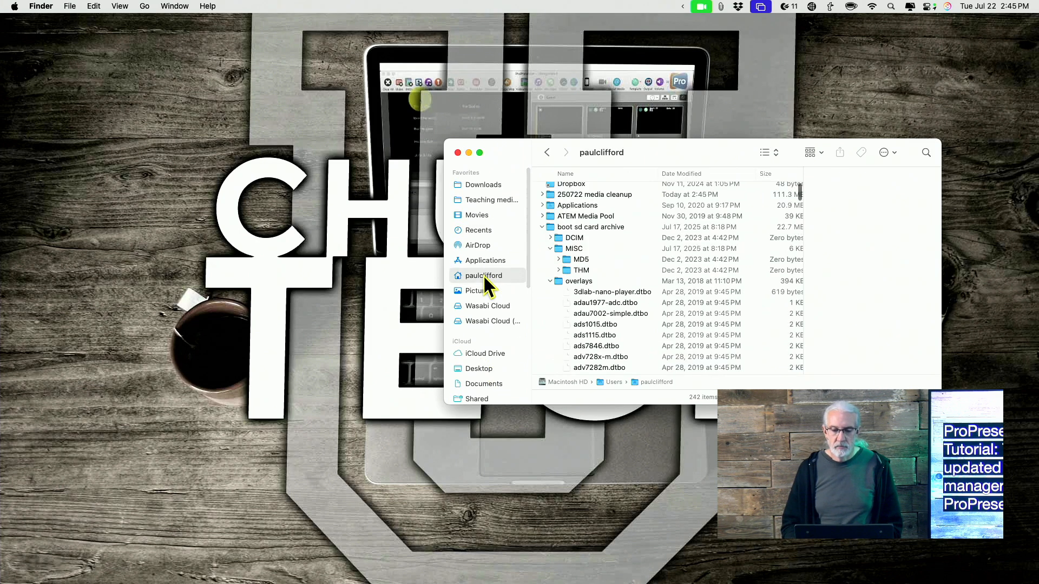
scroll(547, 244, up, 1)
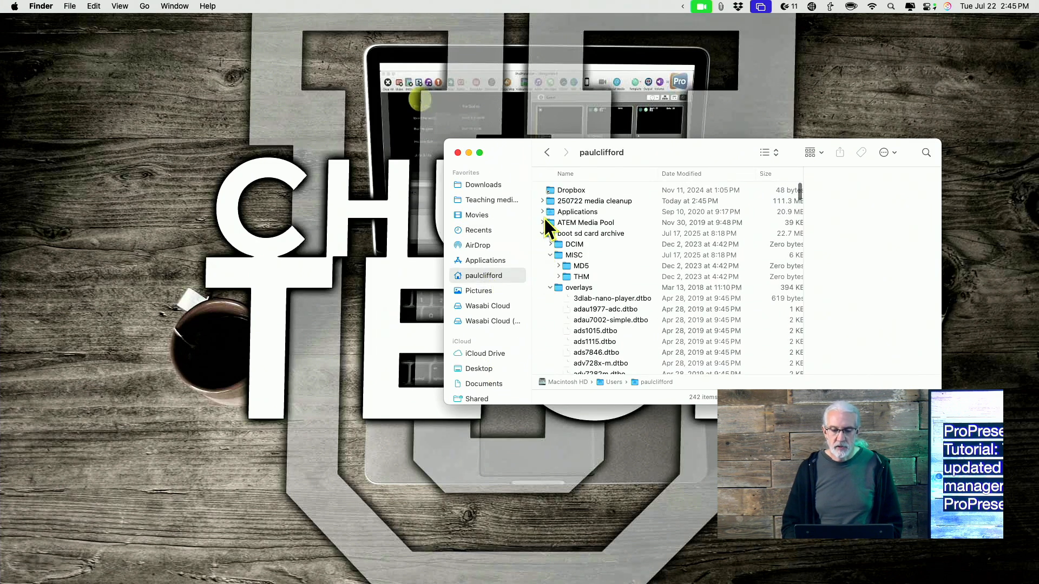
Step: Expand the "250722 media cleanup" folder, preview ppt clips 1.mov and Test ppt.mov, and collapse the folder again
click(547, 198)
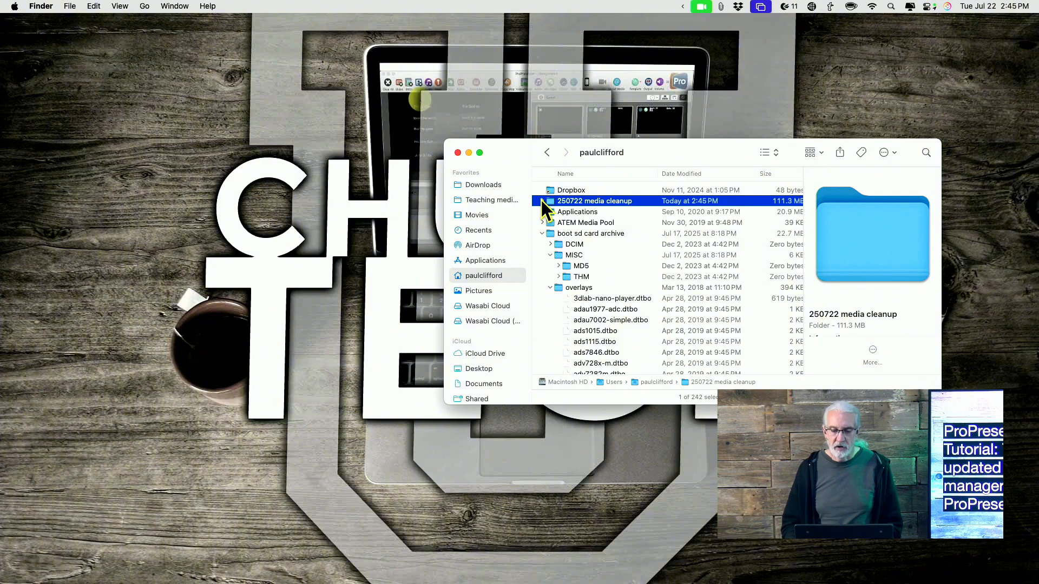
click(542, 200)
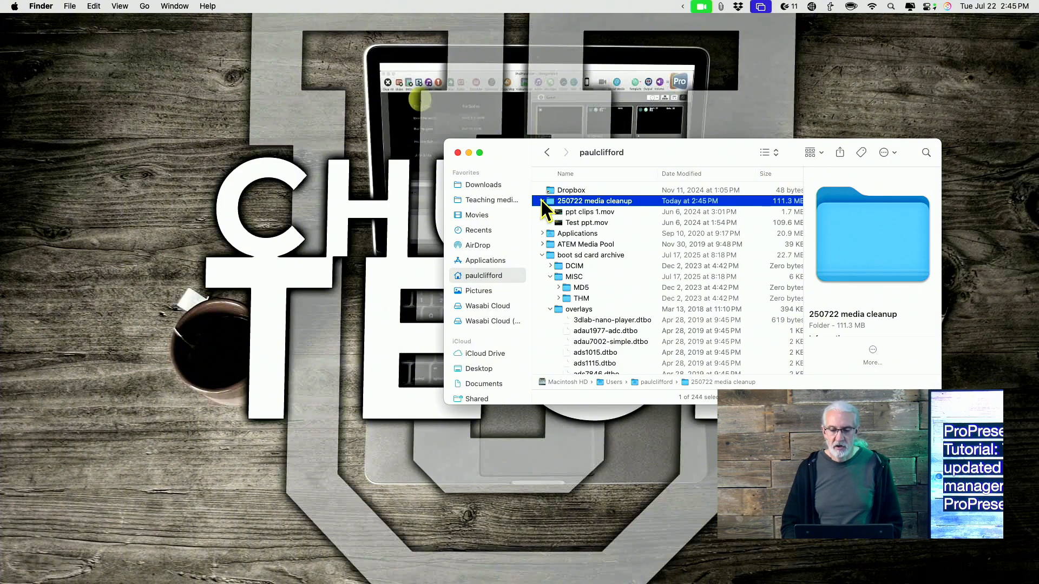
click(578, 212)
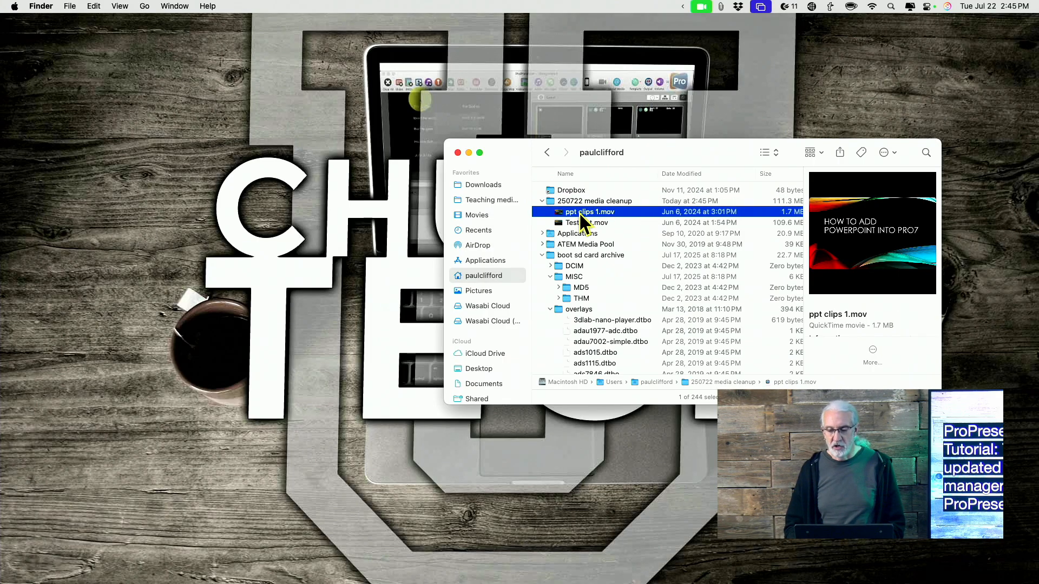
click(579, 221)
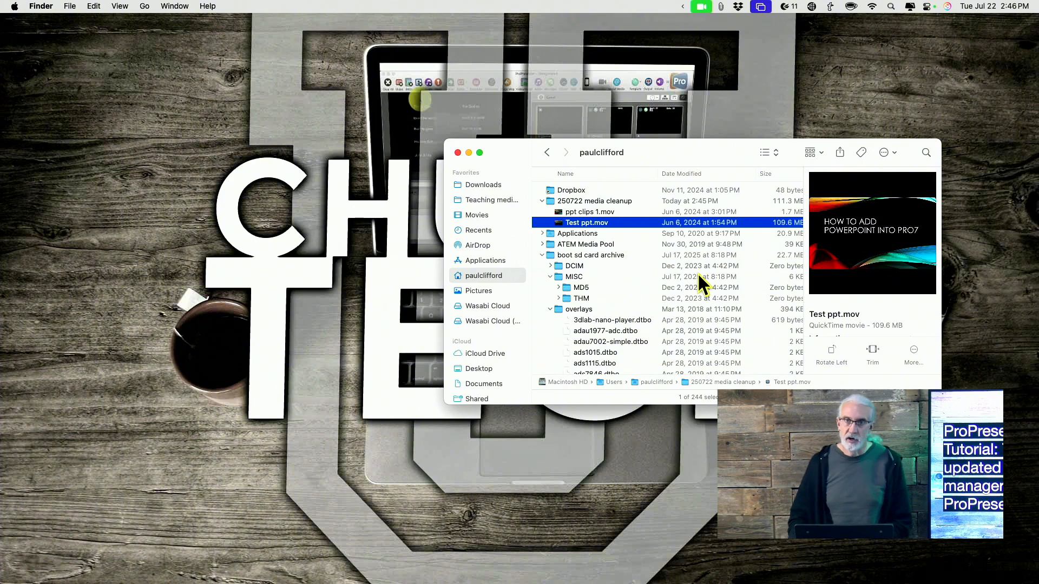
click(543, 200)
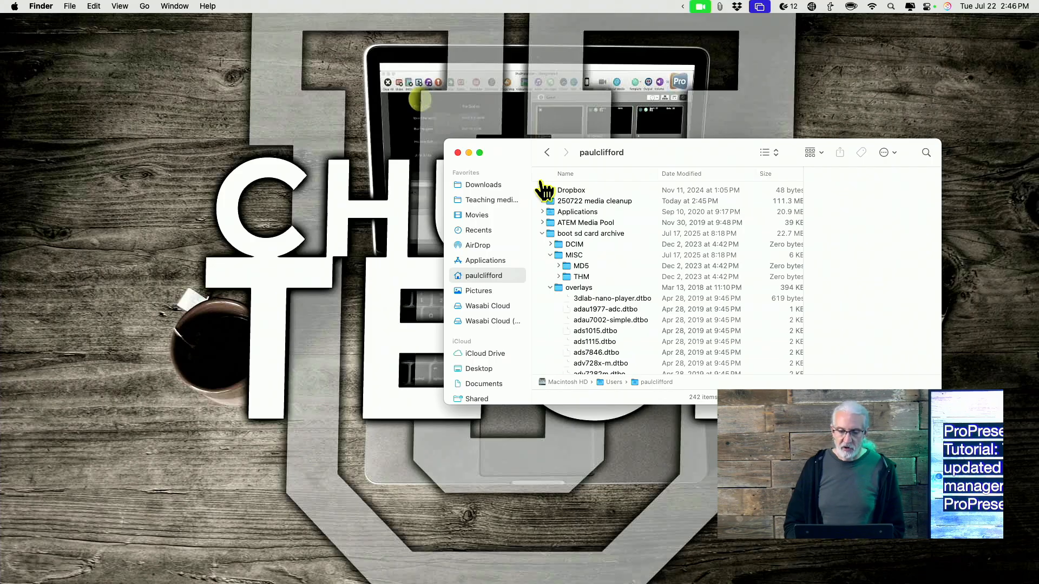
Step: Switch back to ProPresenter and restore its minimized main window
key(super+Tab)
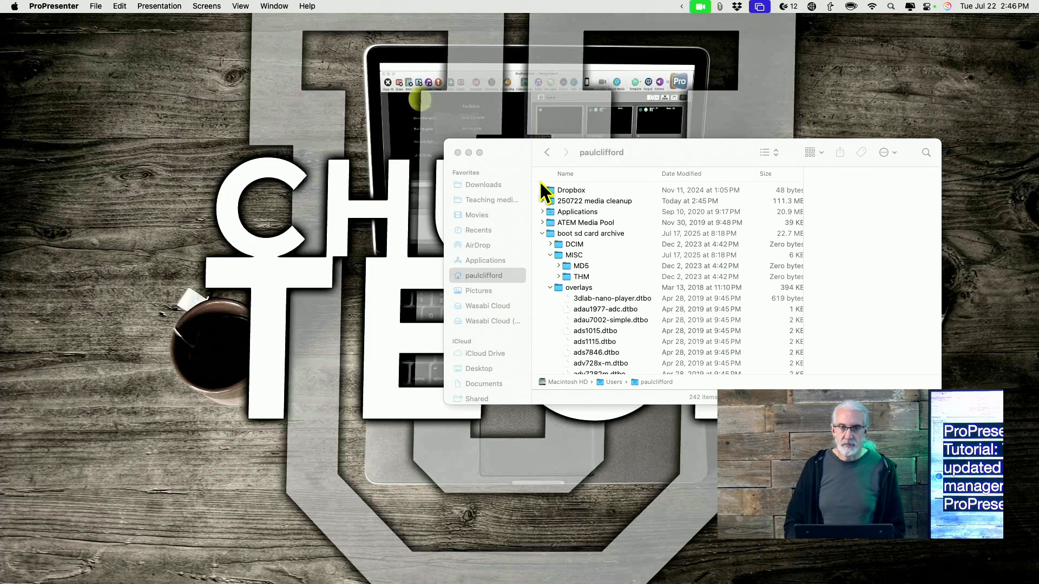
mouse_move(882, 582)
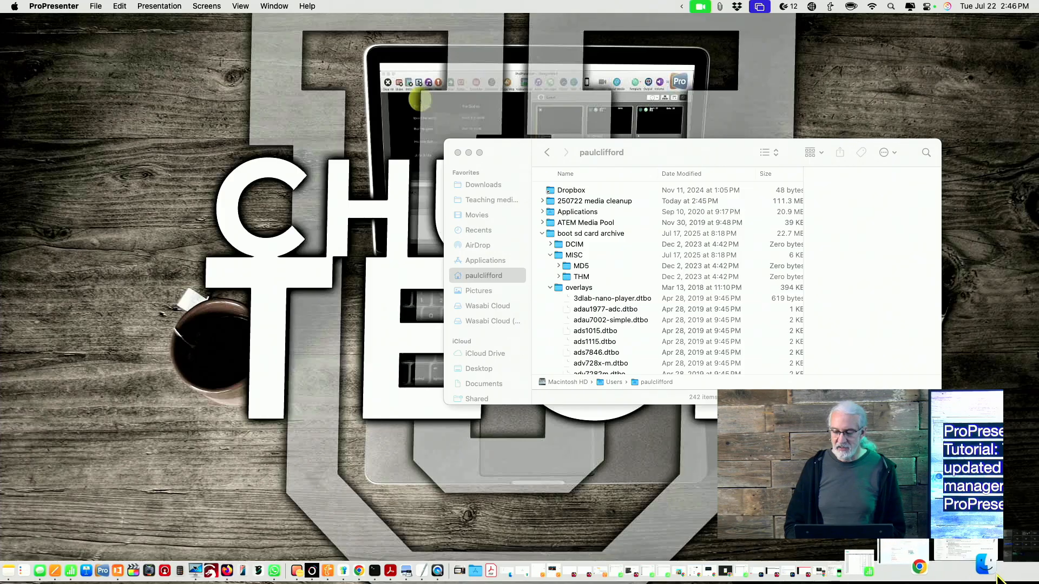
click(1001, 566)
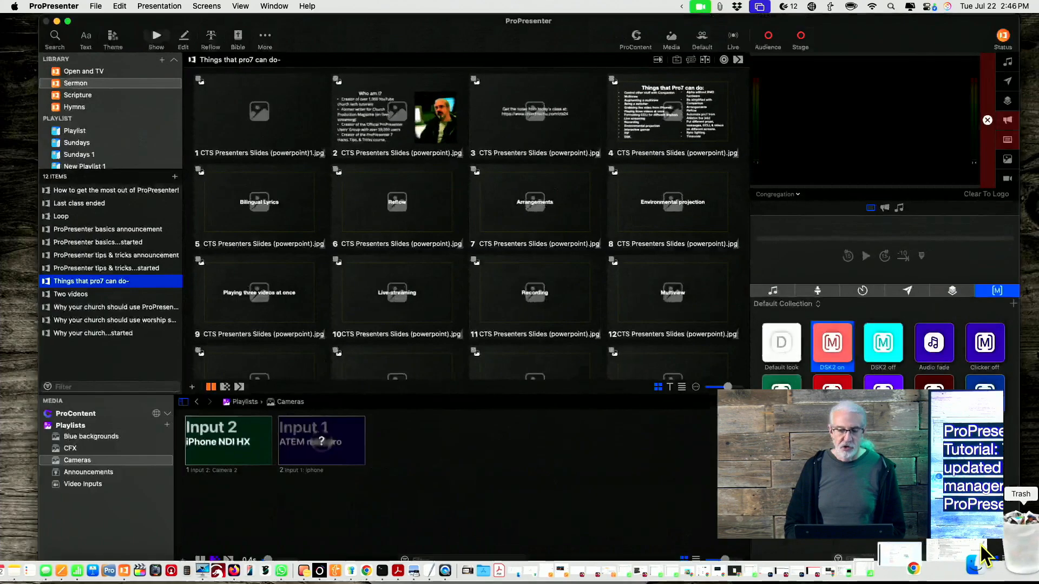